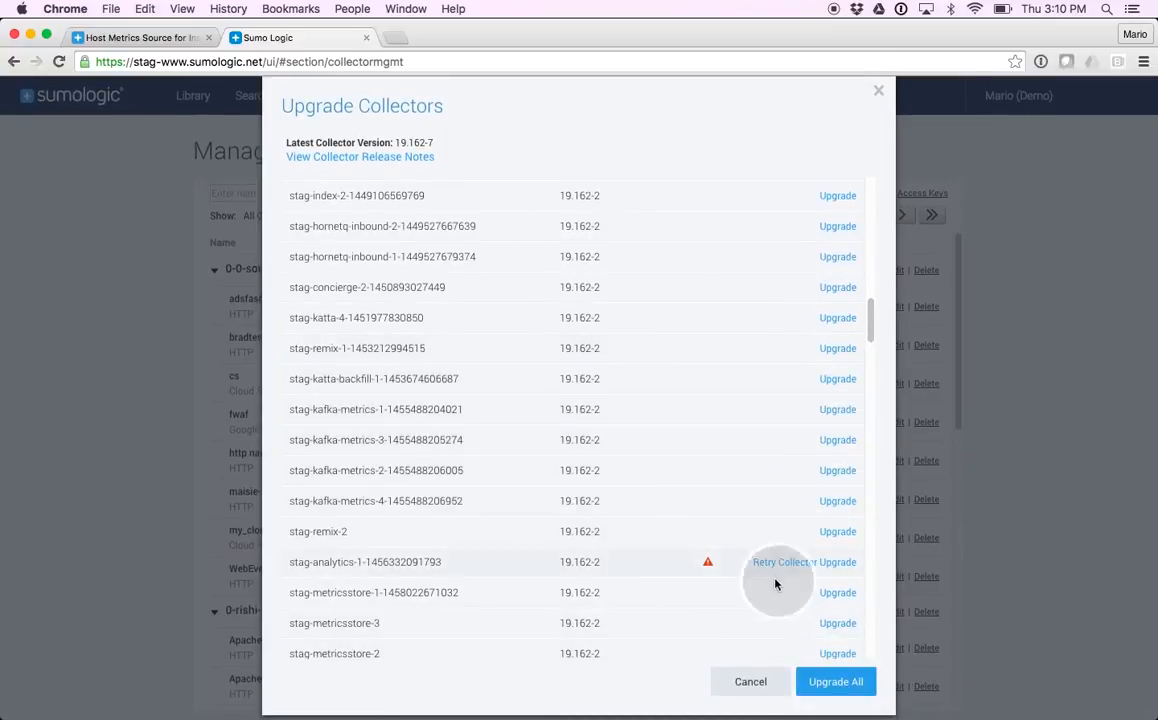
Dismiss the collector upgrade list without upgrading and search the collectors by the owner's first name
left_click(750, 681)
left_click(268, 193)
type("mario")
key("Return")
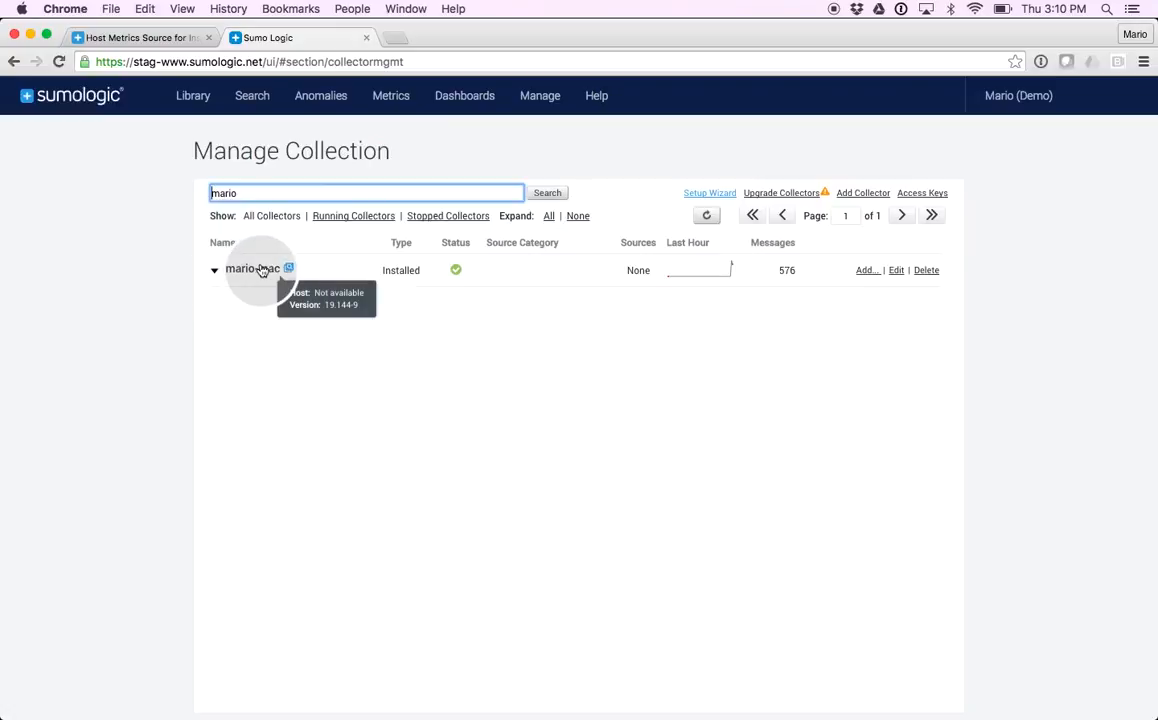
Check which source types the installed Mac collector offers and return to the collector list
left_click(863, 272)
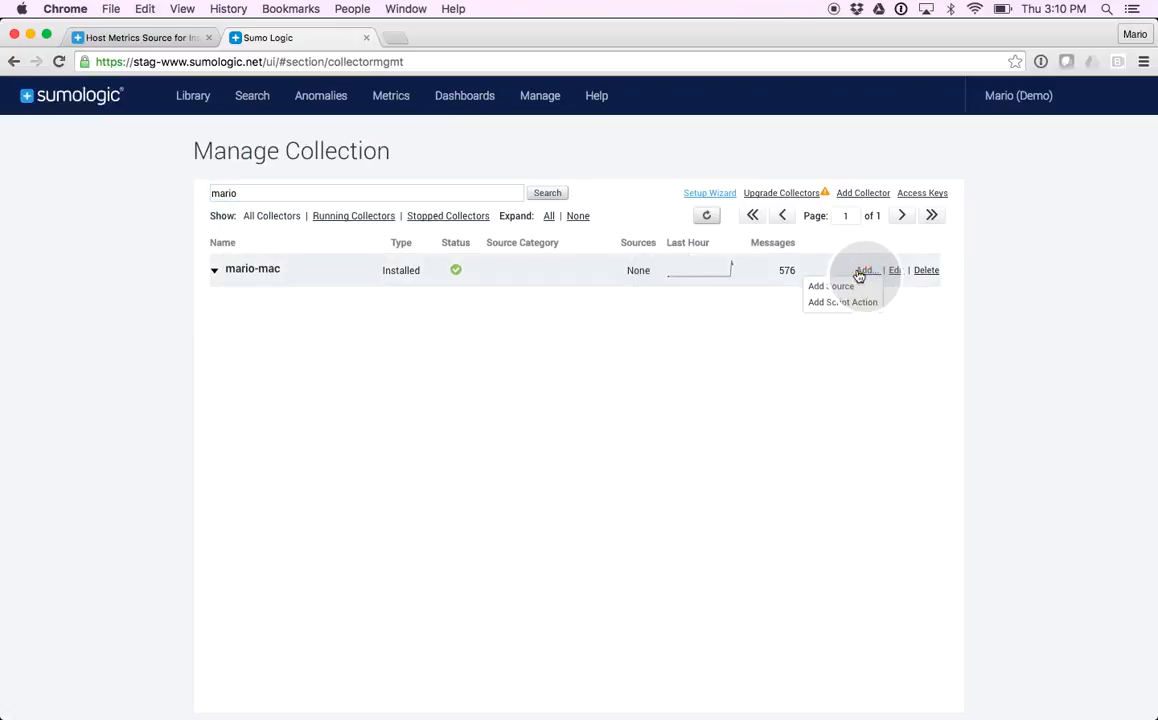
left_click(831, 287)
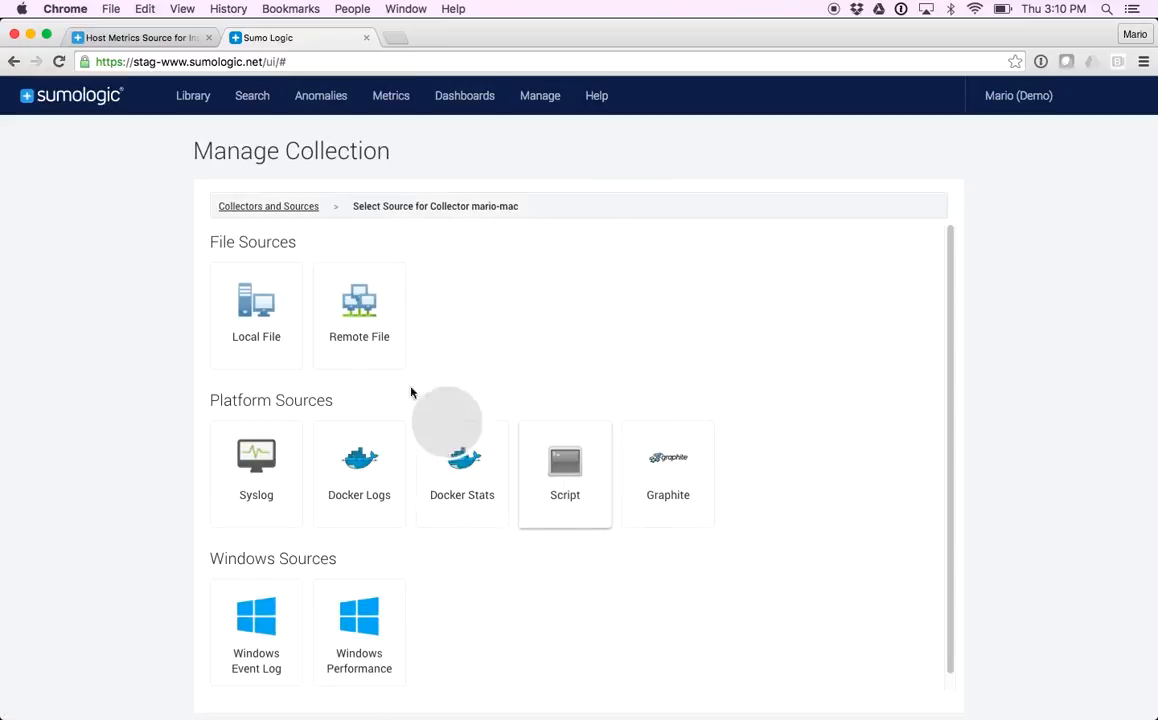
left_click(256, 205)
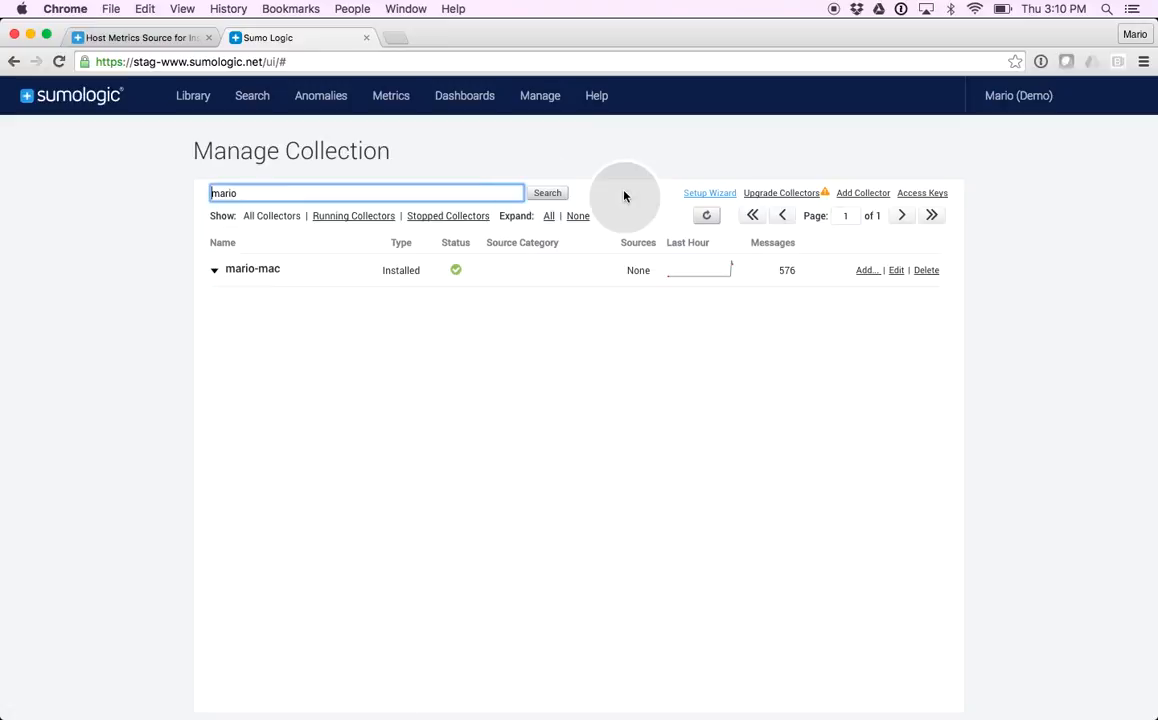
Upgrade the installed Mac collector to version 19.162-7 (Latest)
left_click(897, 272)
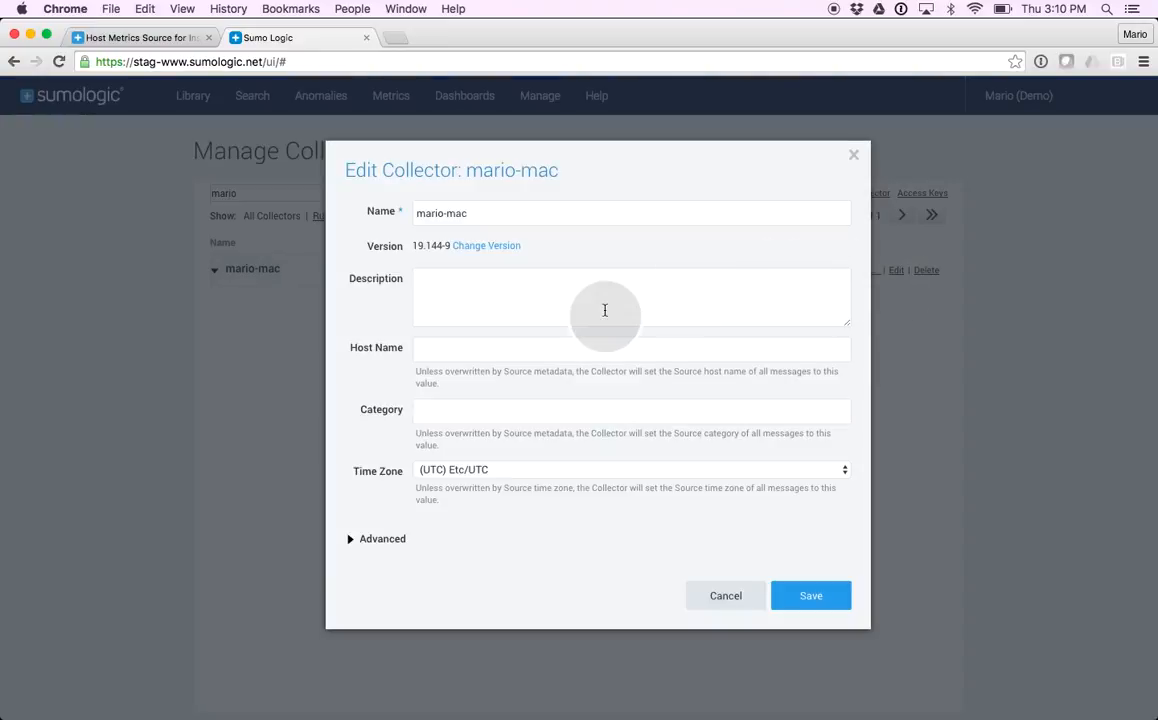
left_click(487, 249)
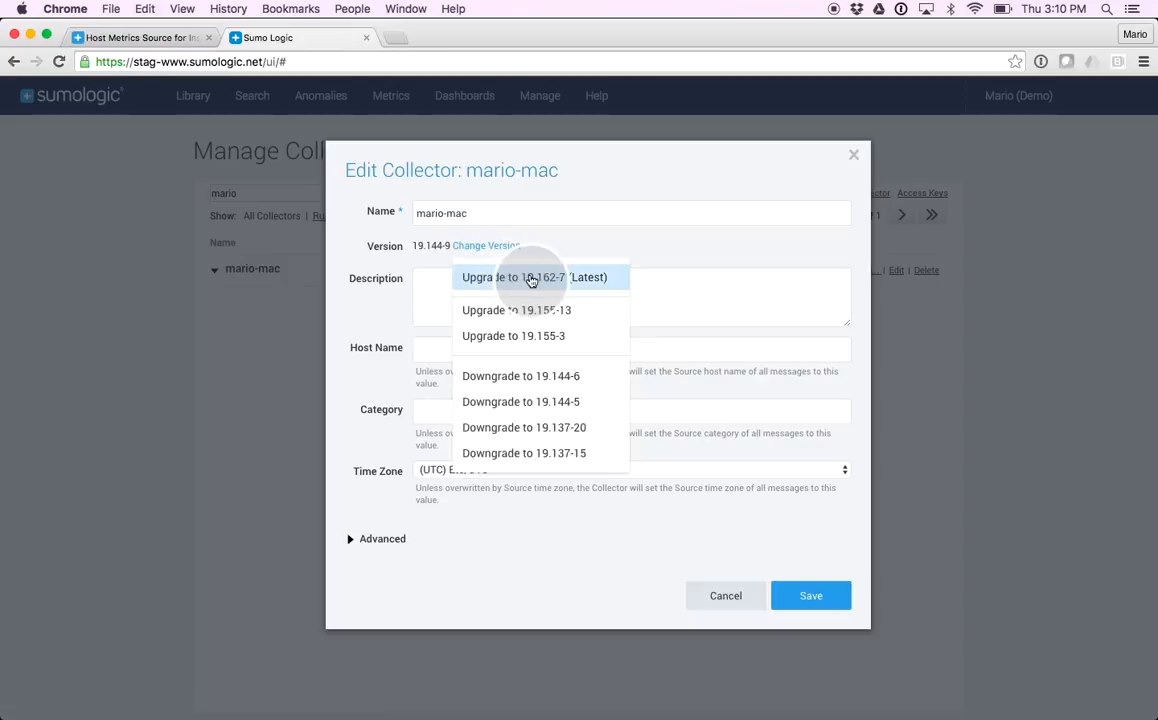
left_click(531, 278)
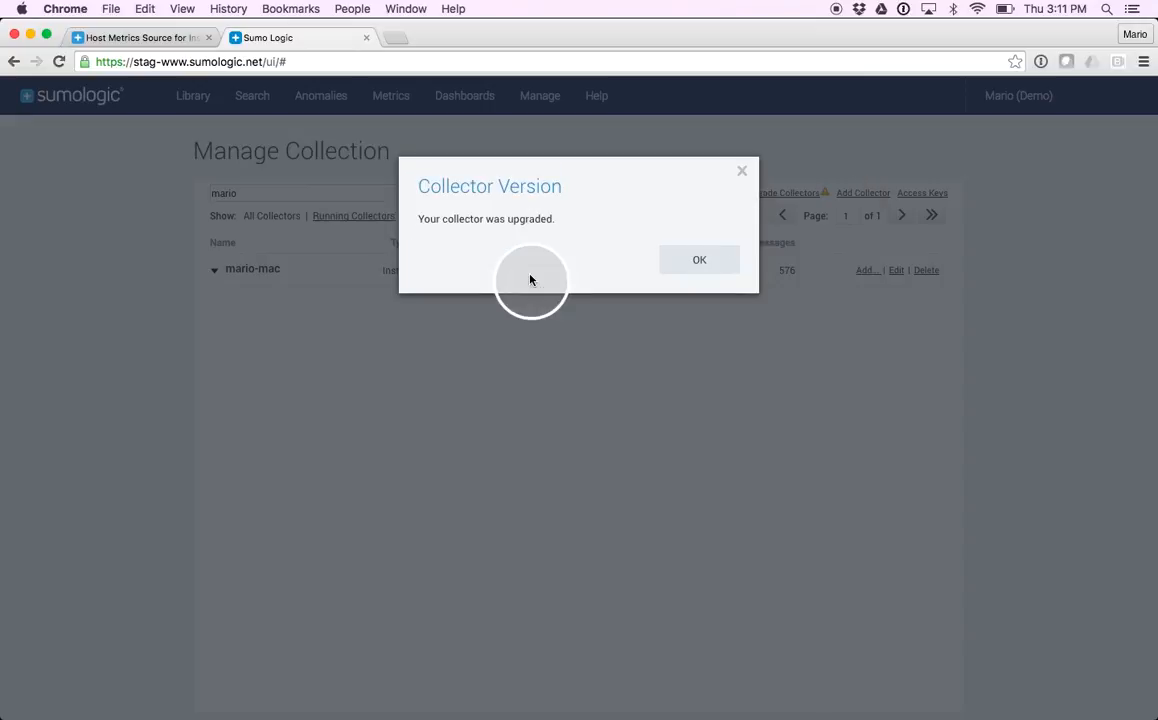
left_click(697, 262)
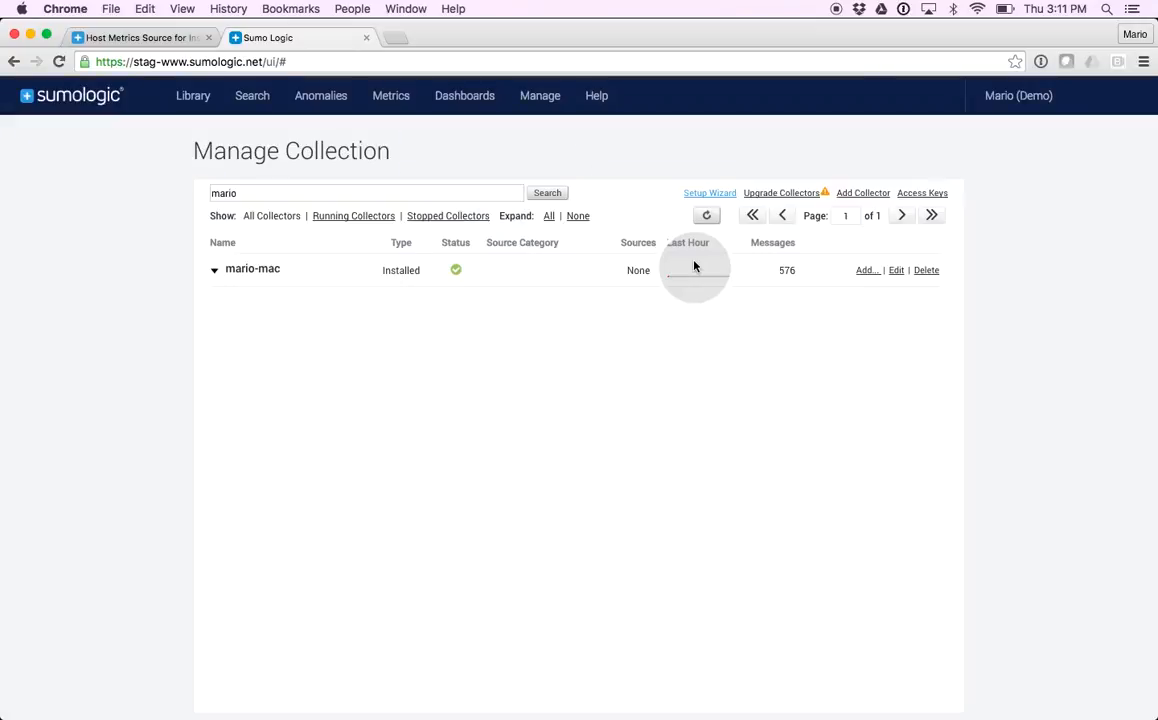
Start adding a Host Metrics source to the upgraded Mac collector
left_click(862, 277)
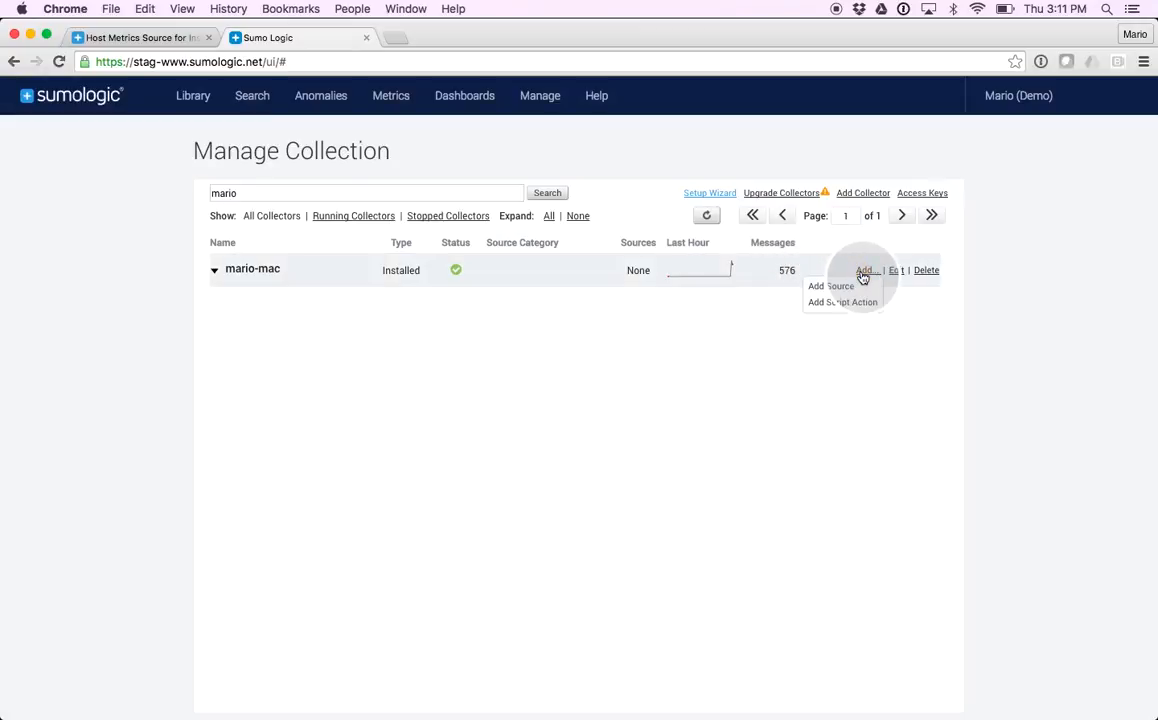
left_click(838, 290)
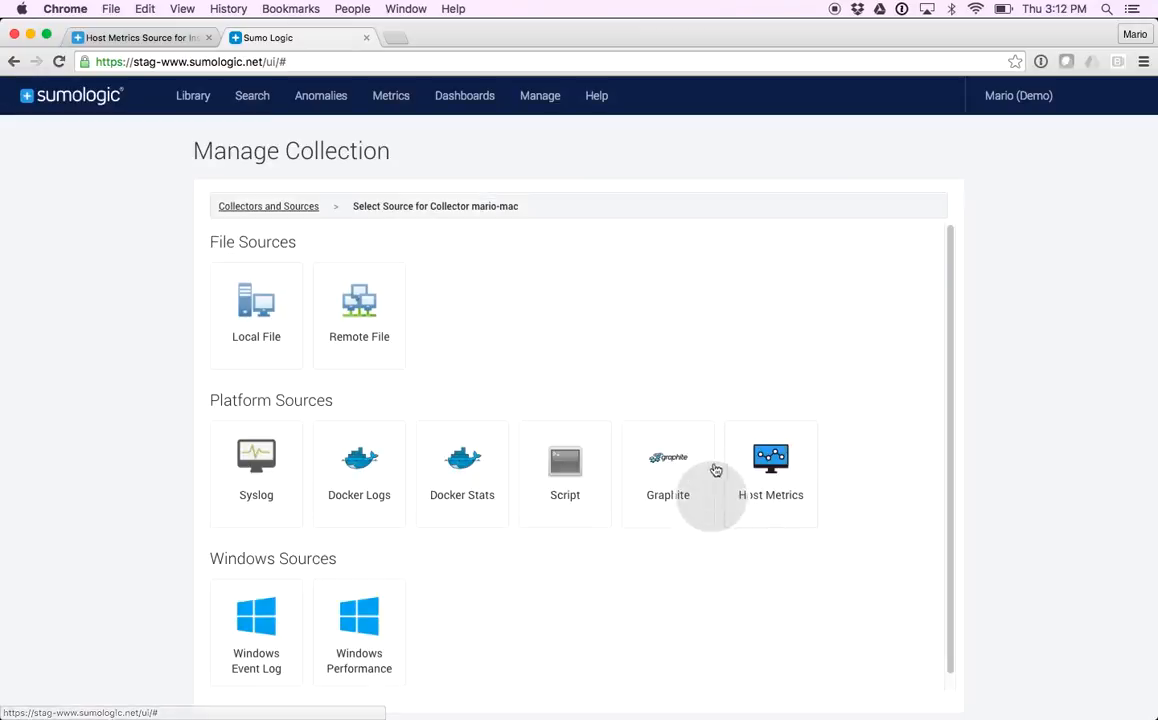
left_click(788, 487)
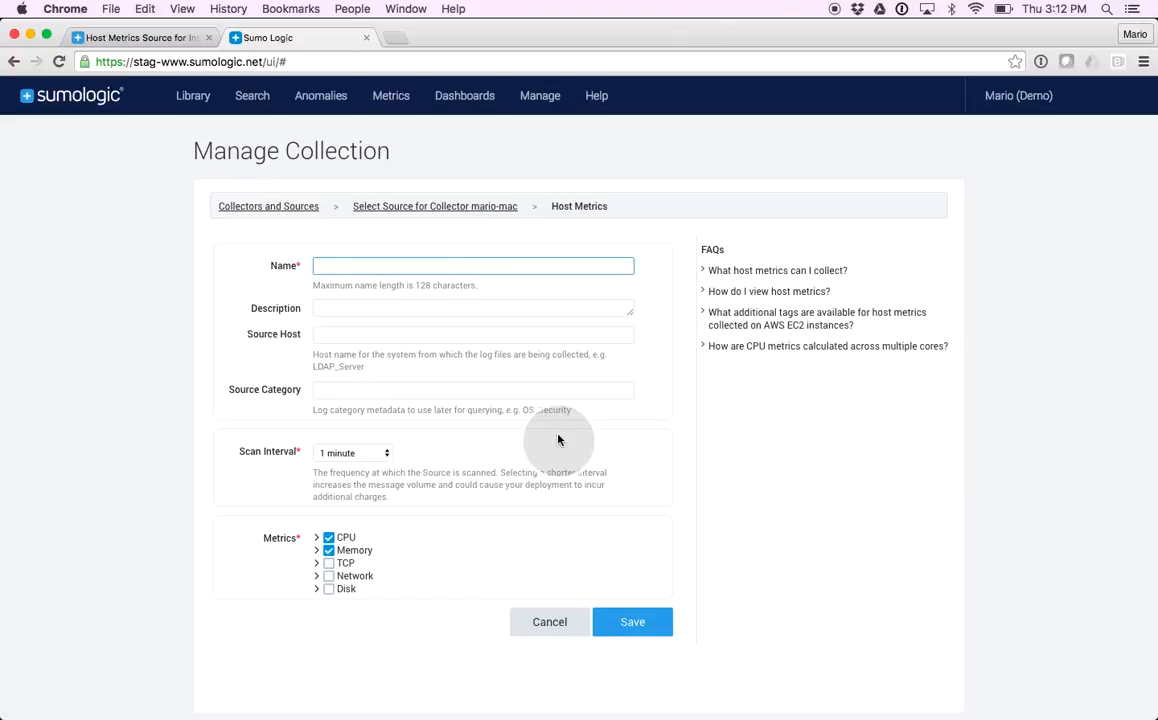
Name the source Metrics Source, with source host server1, source category host-metrics-app1 and a scan interval of 1 minute
type("s Source")
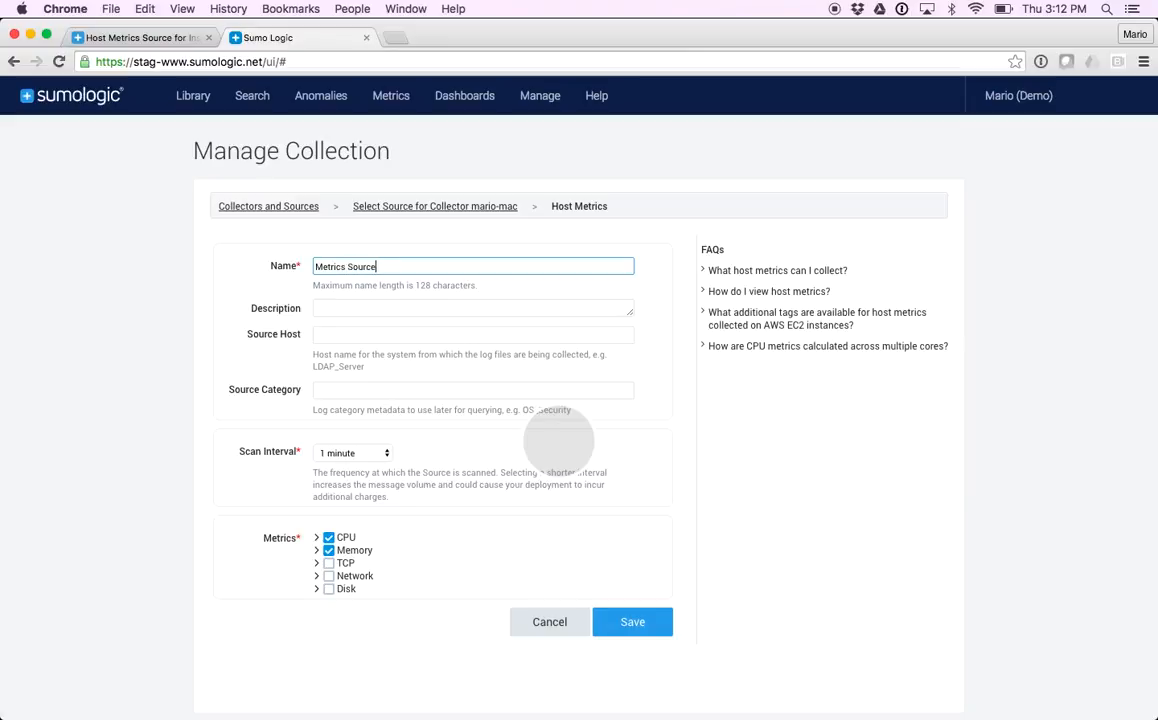
left_click(363, 336)
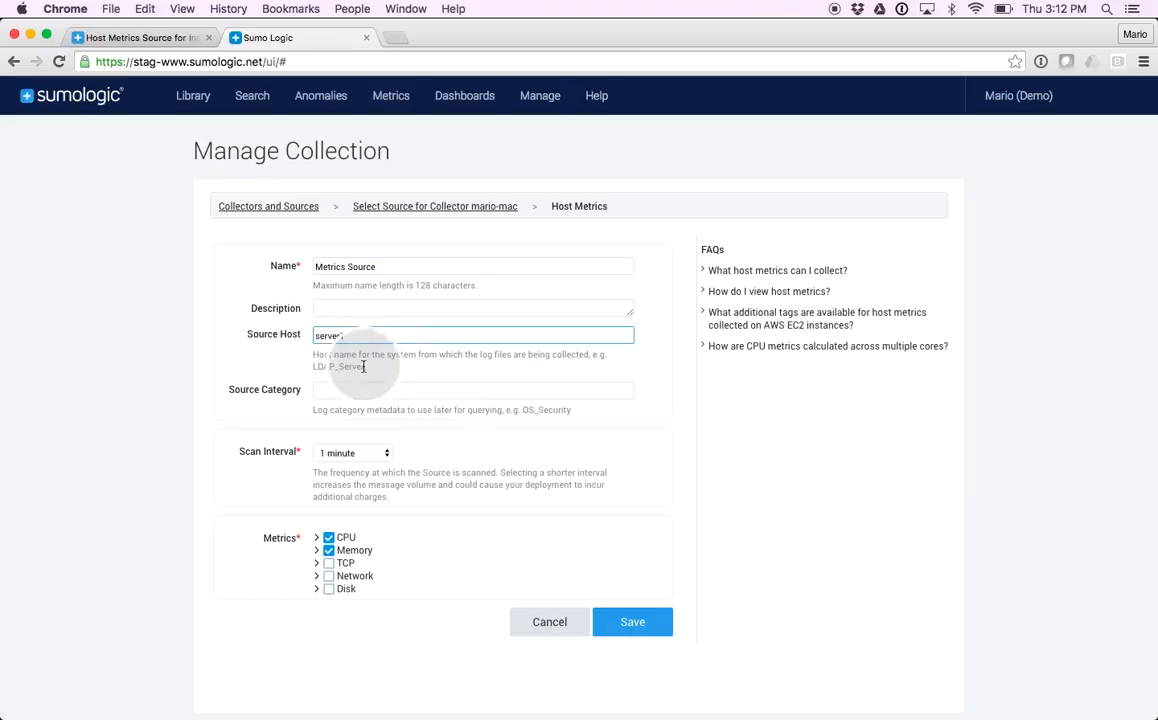
left_click(345, 392)
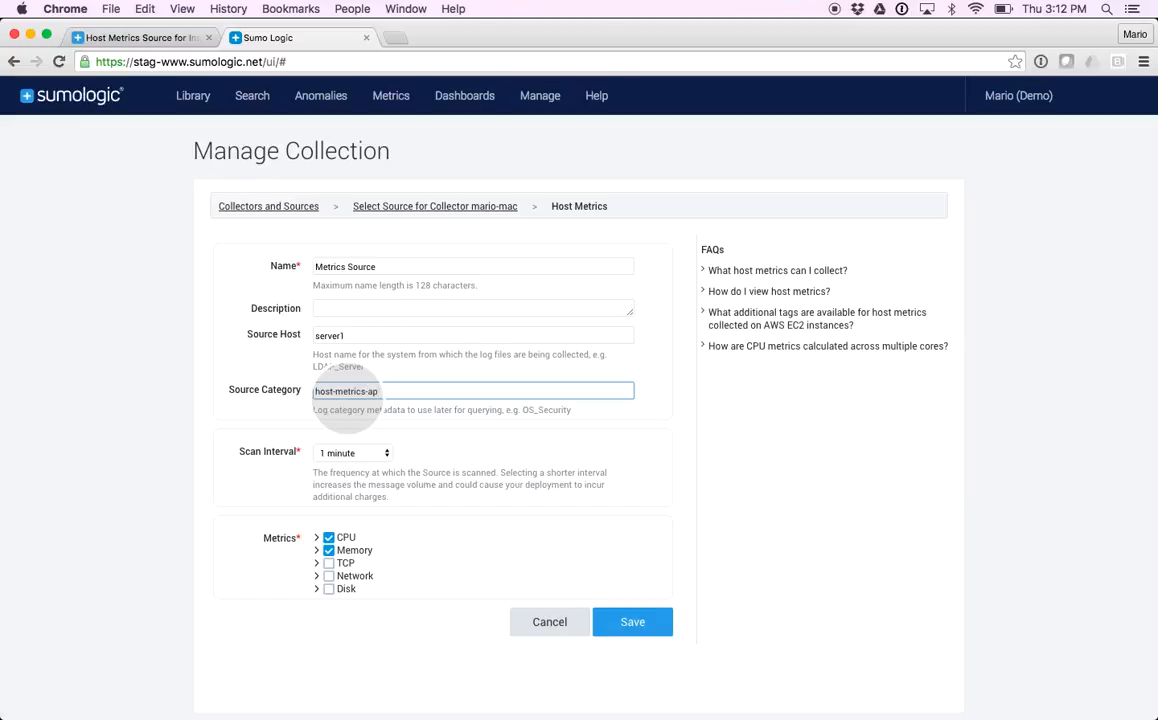
left_click_drag(378, 392, 296, 397)
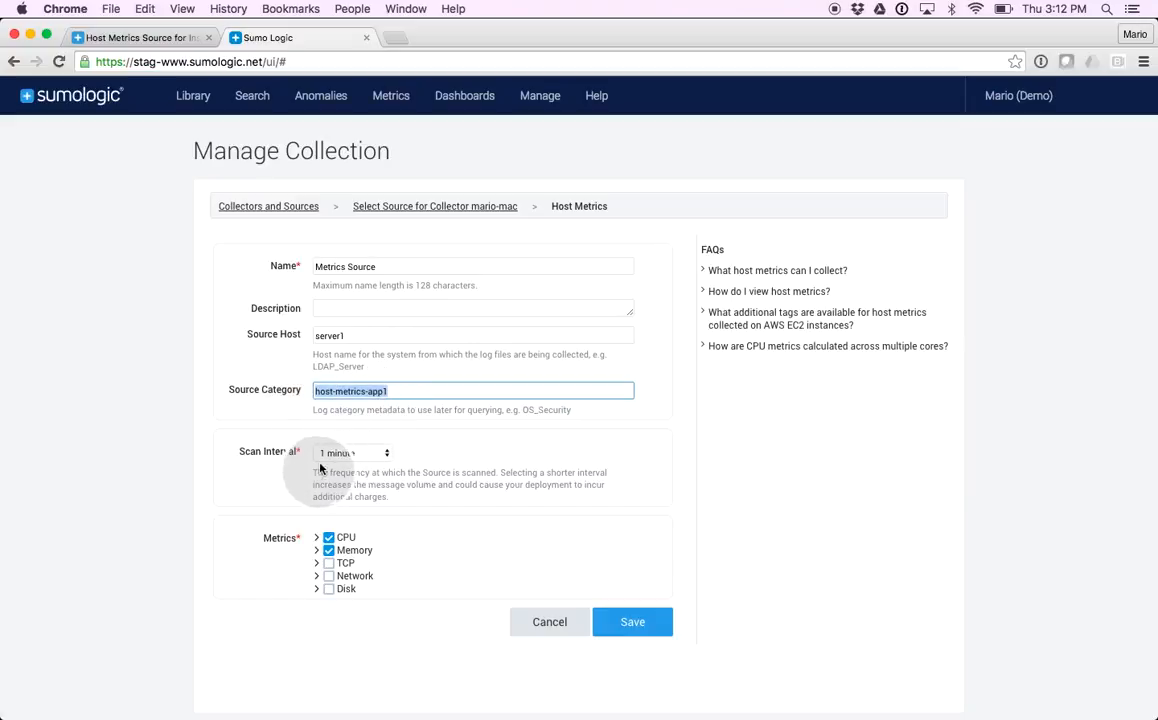
left_click(345, 458)
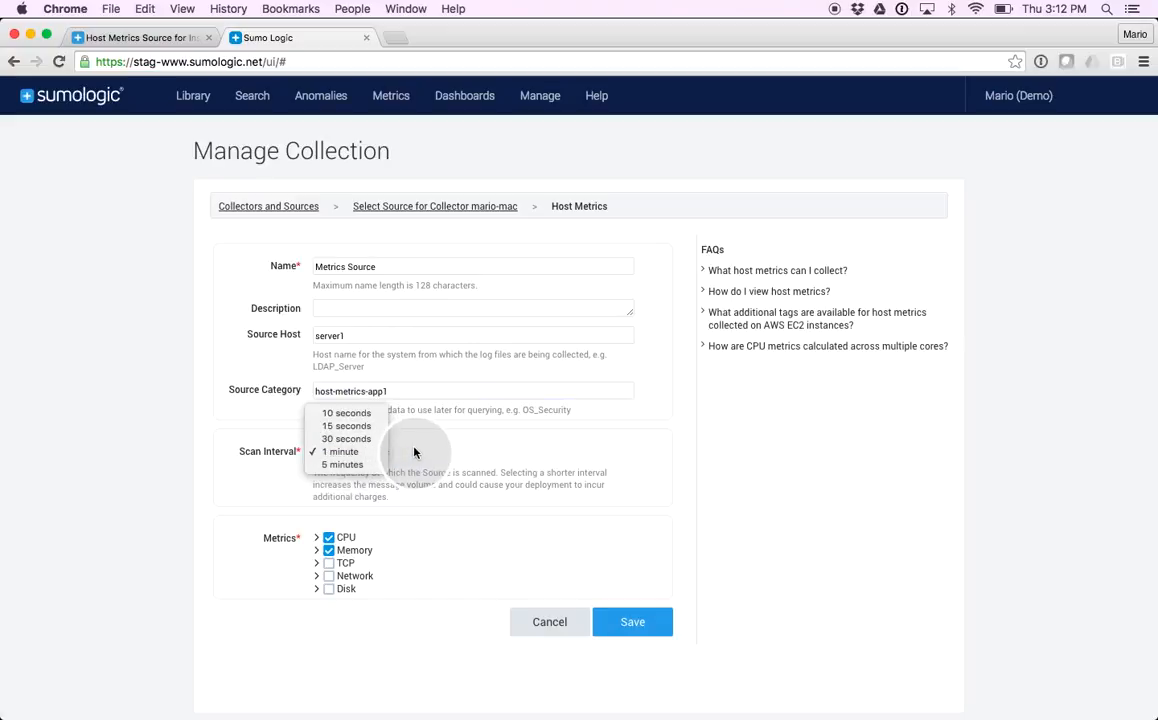
left_click(338, 454)
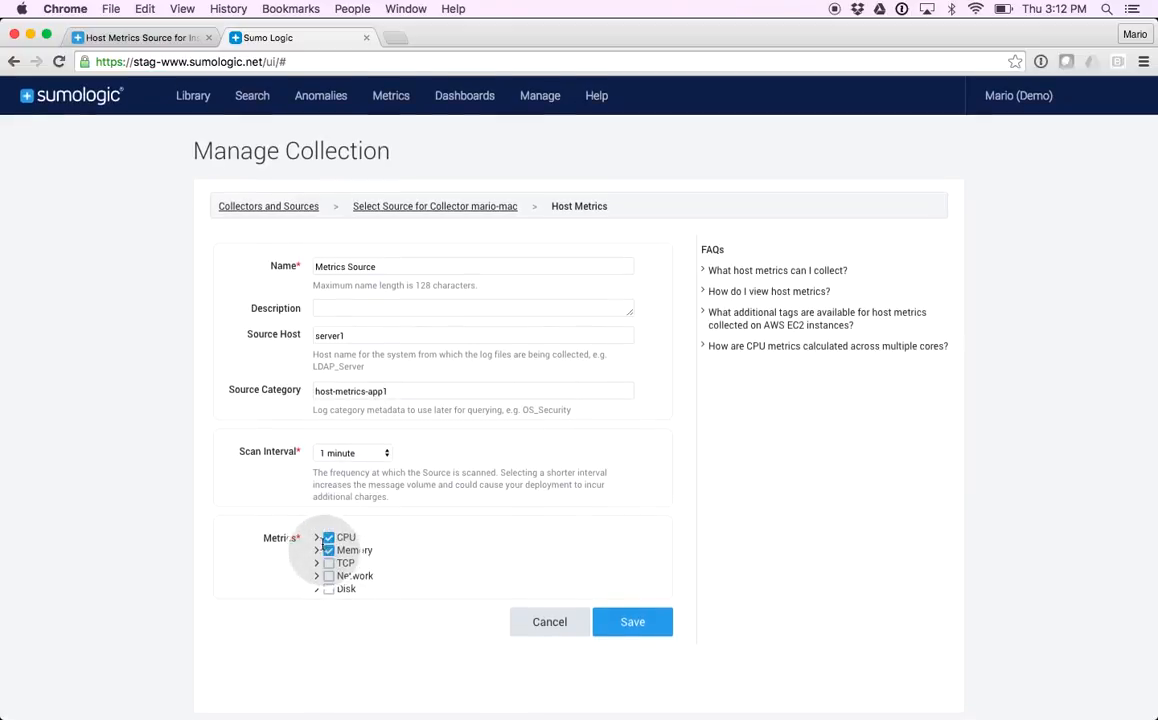
Review the individual CPU metrics and their descriptions, and save the source with CPU and Memory selected, returning to the collector list
left_click(316, 540)
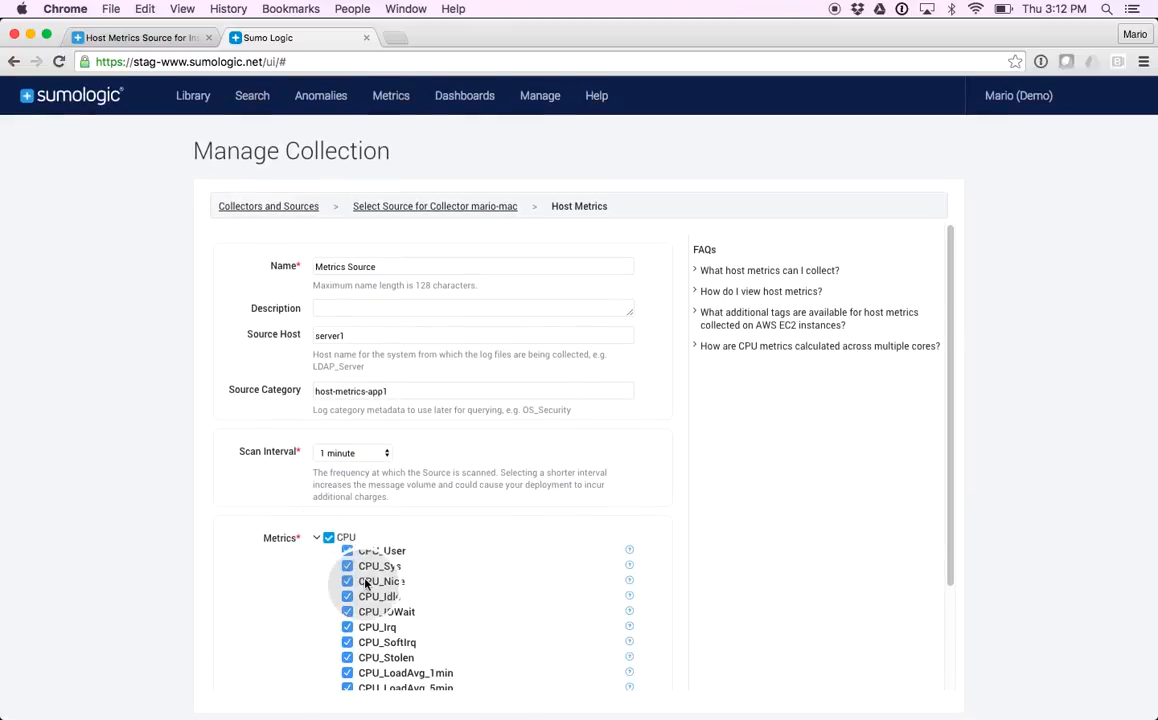
scroll(372, 524, "down", 1)
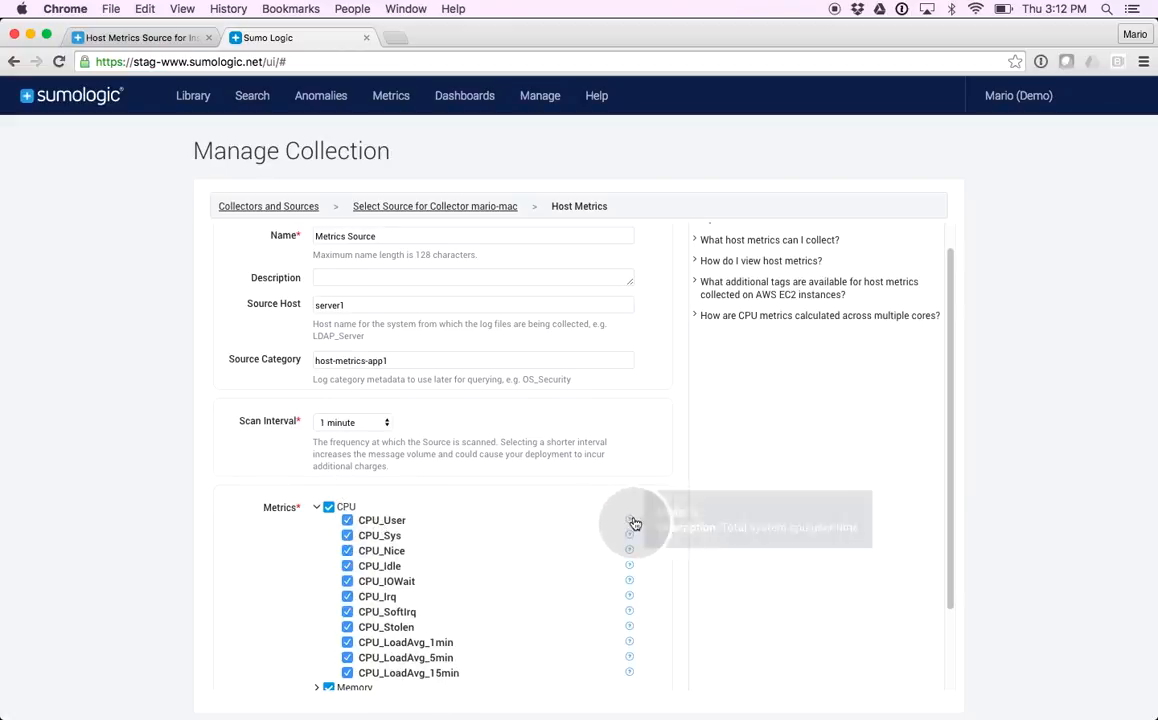
mouse_move(629, 556)
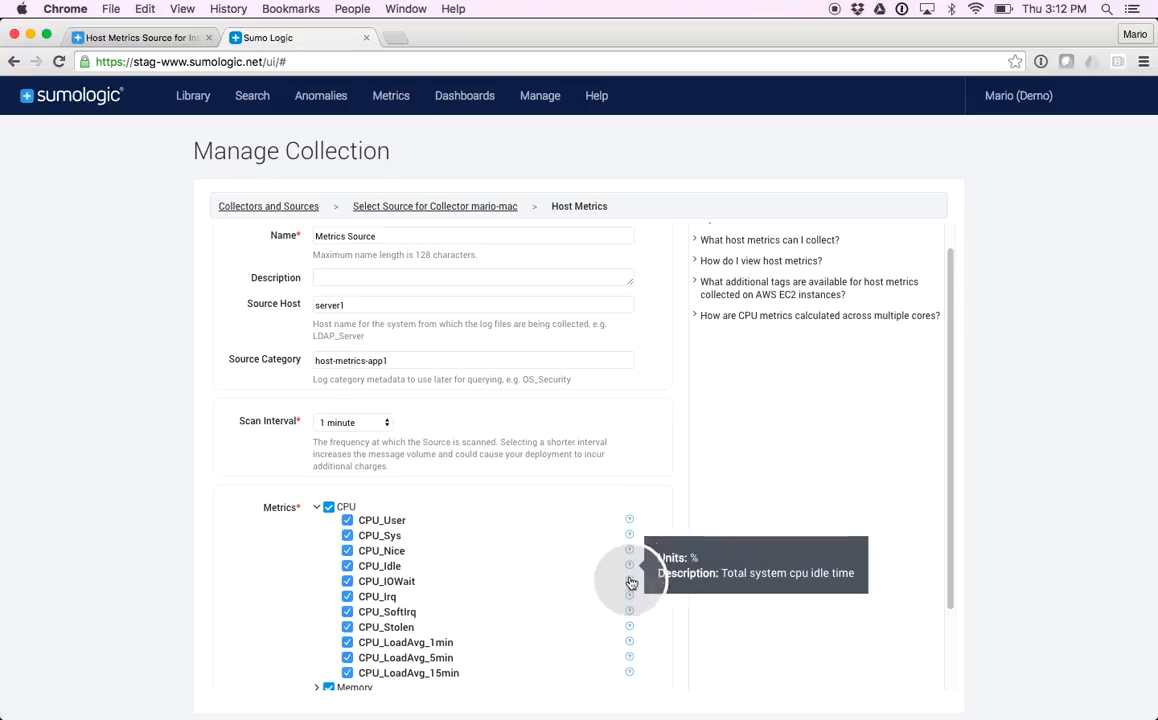
left_click(316, 507)
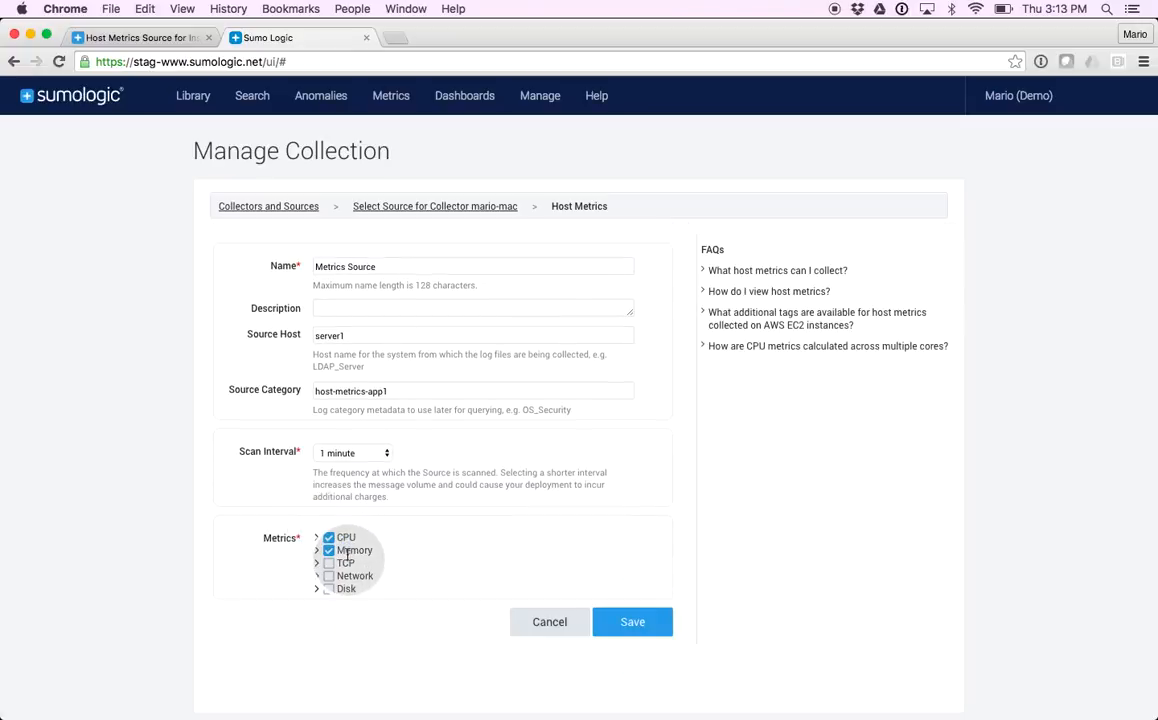
left_click(605, 621)
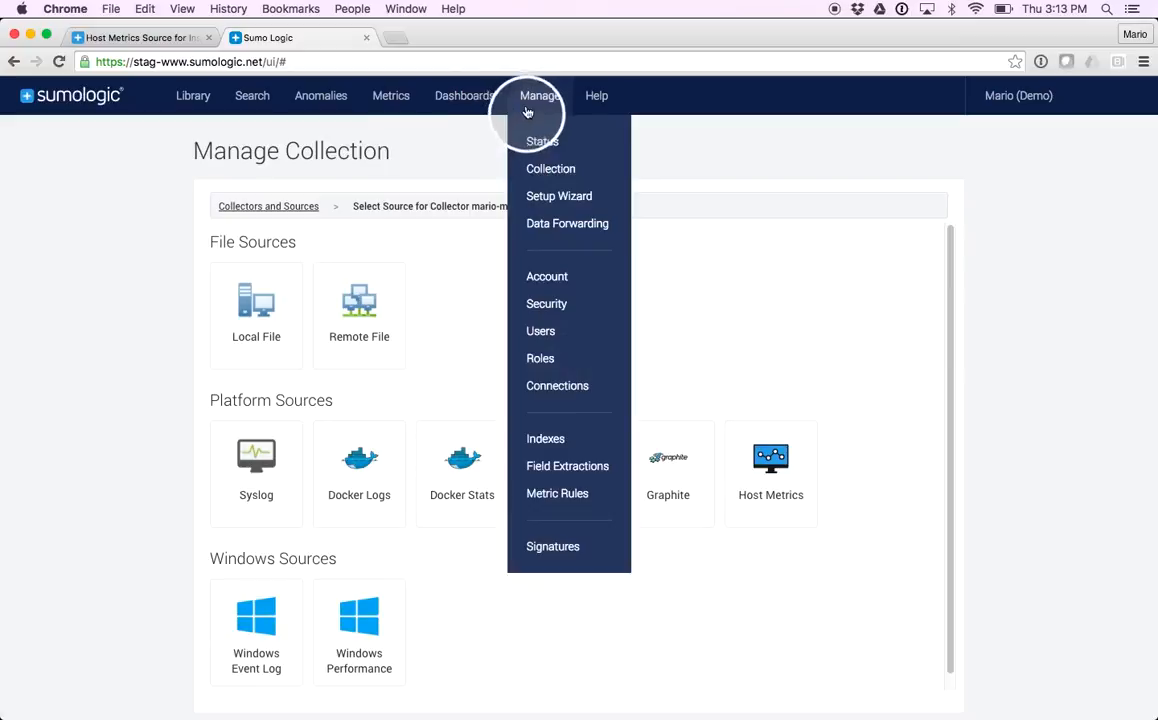
left_click(266, 206)
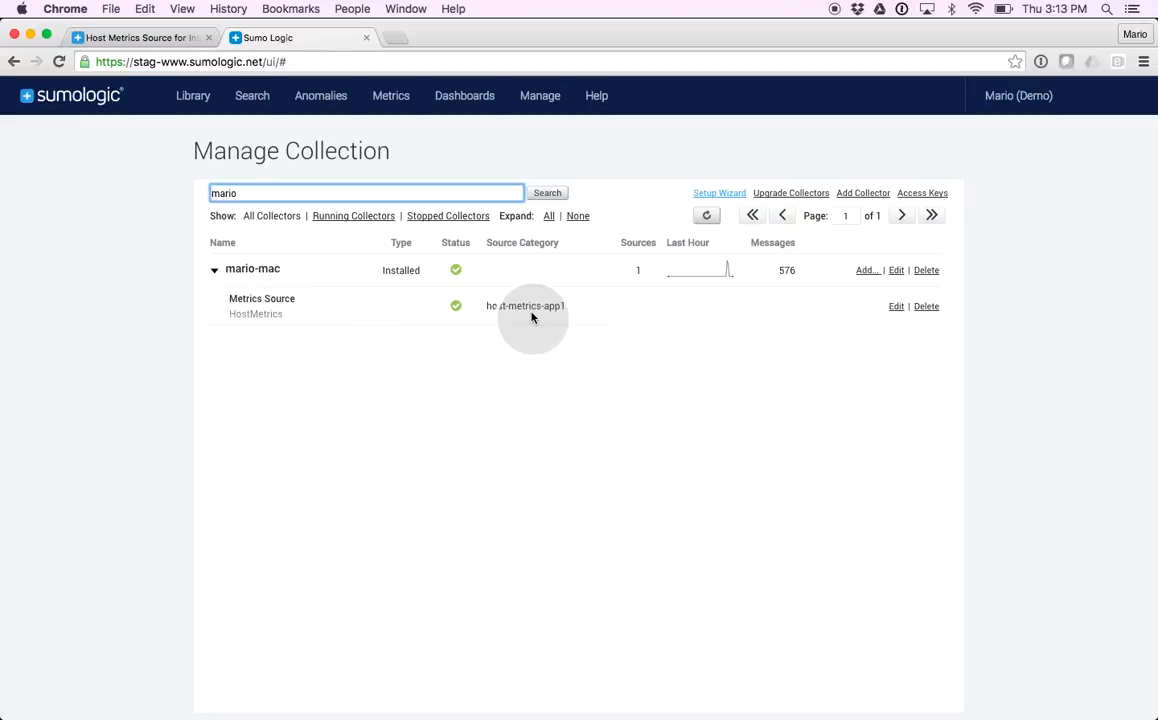
Create a metrics query A for _sourceCategory=host-metrics-app1 metric=cpu_idle
left_click(393, 100)
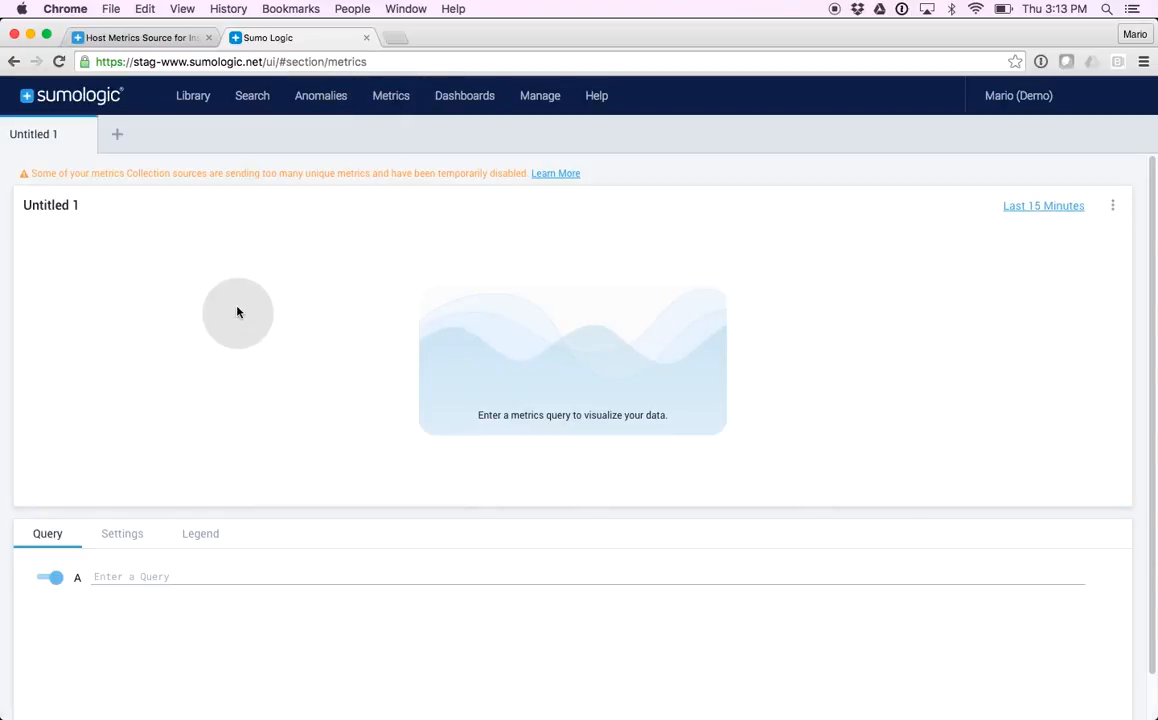
left_click(151, 575)
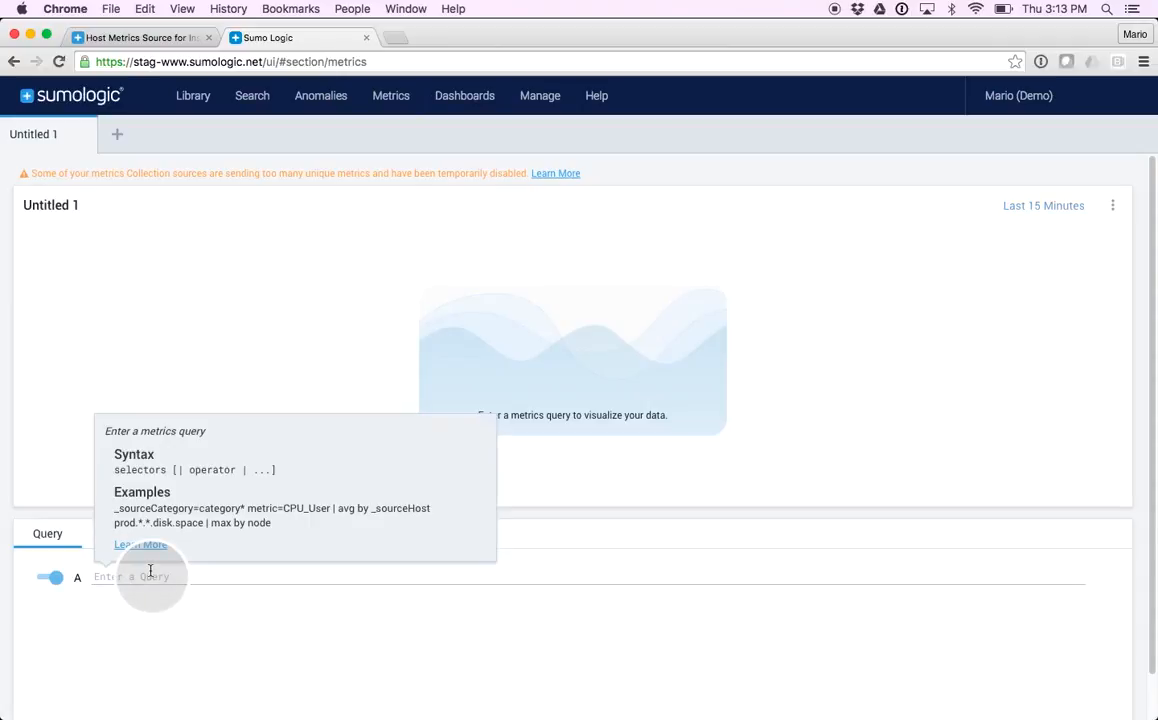
type("_s")
left_click(165, 477)
left_click(228, 560)
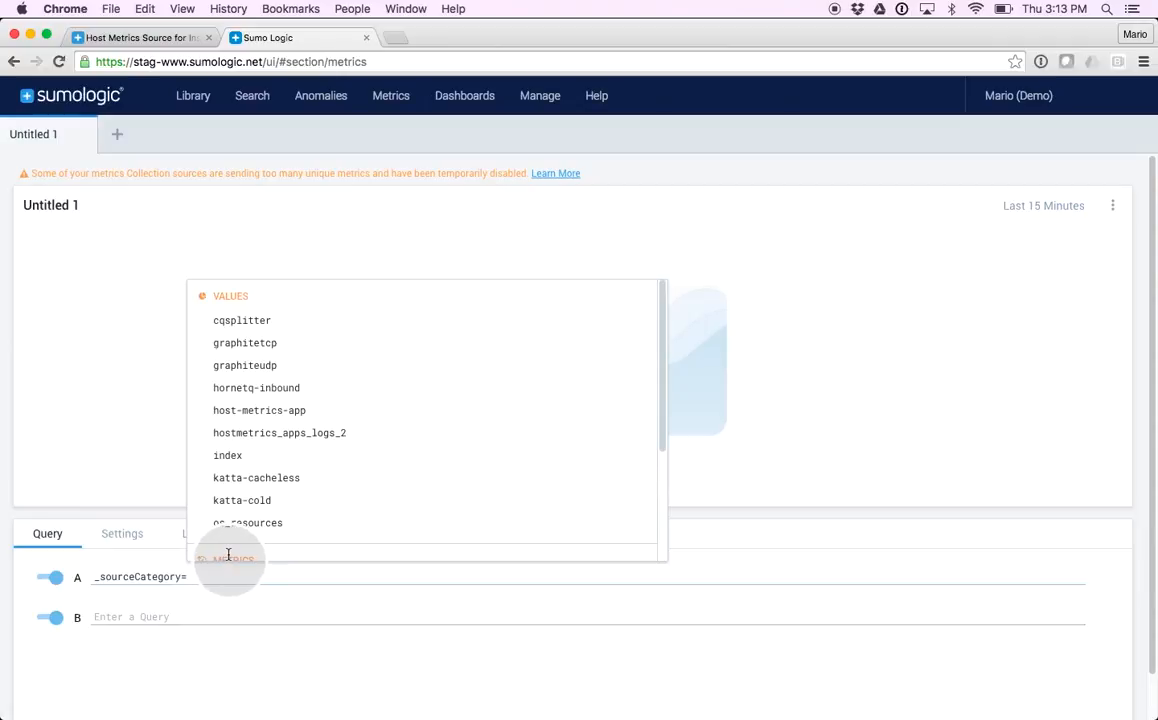
type("host")
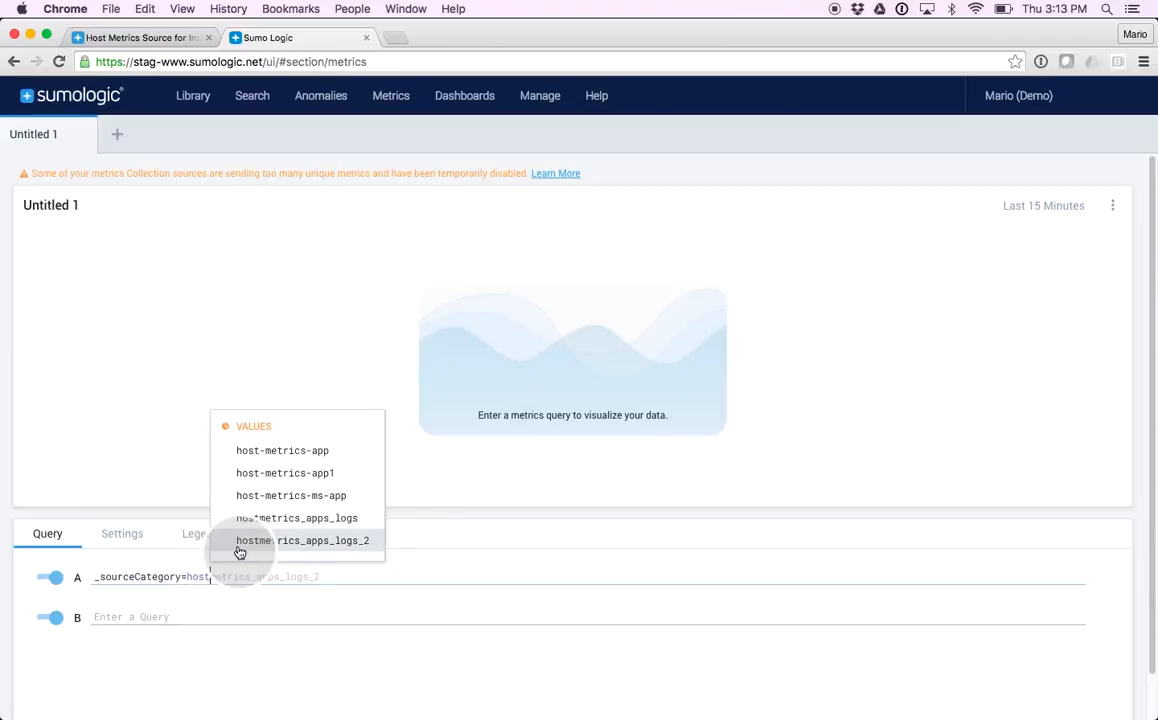
left_click(268, 476)
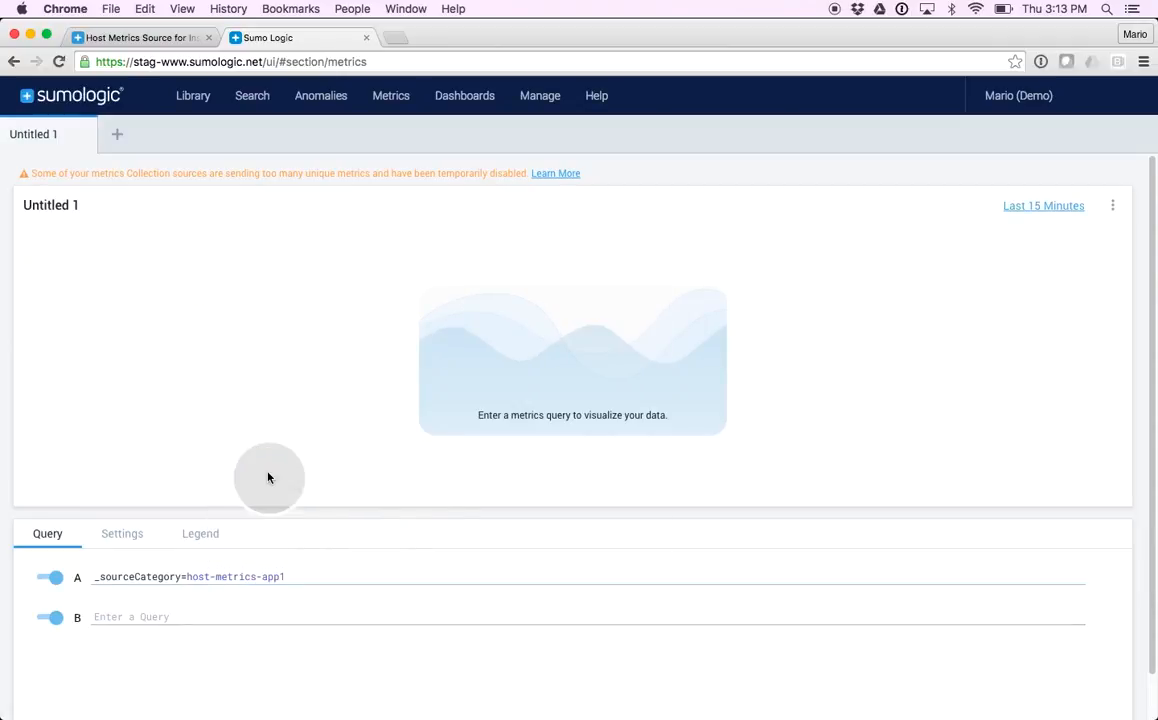
type("metri")
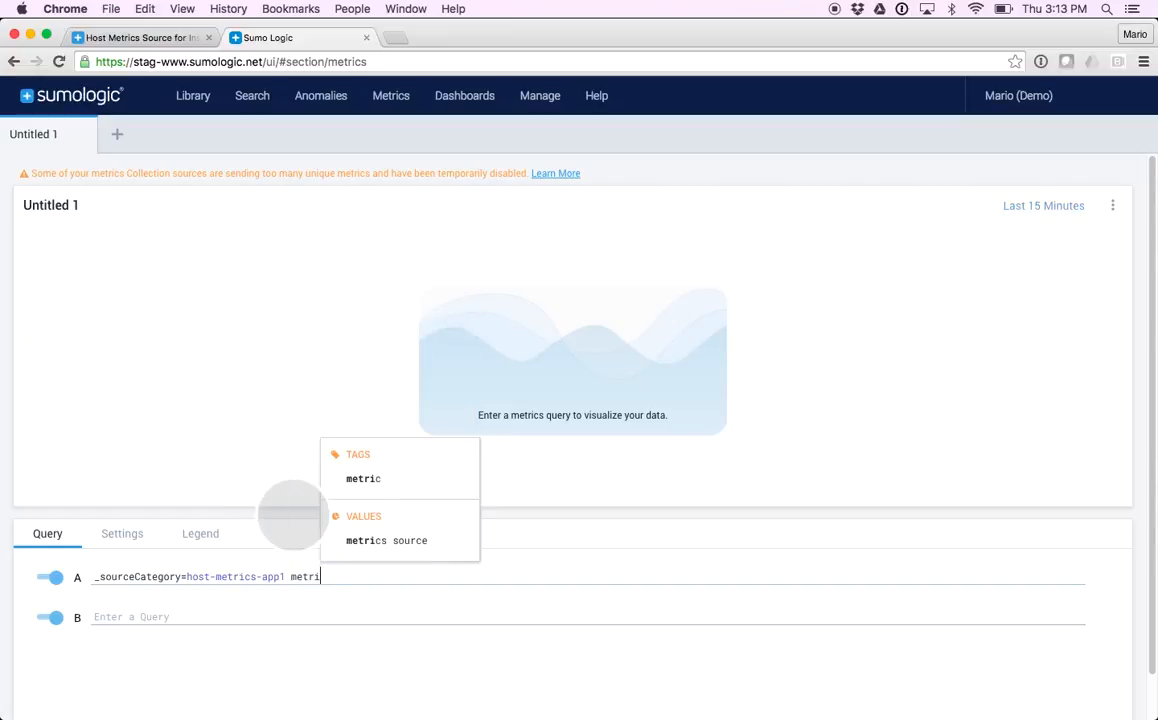
type("c=")
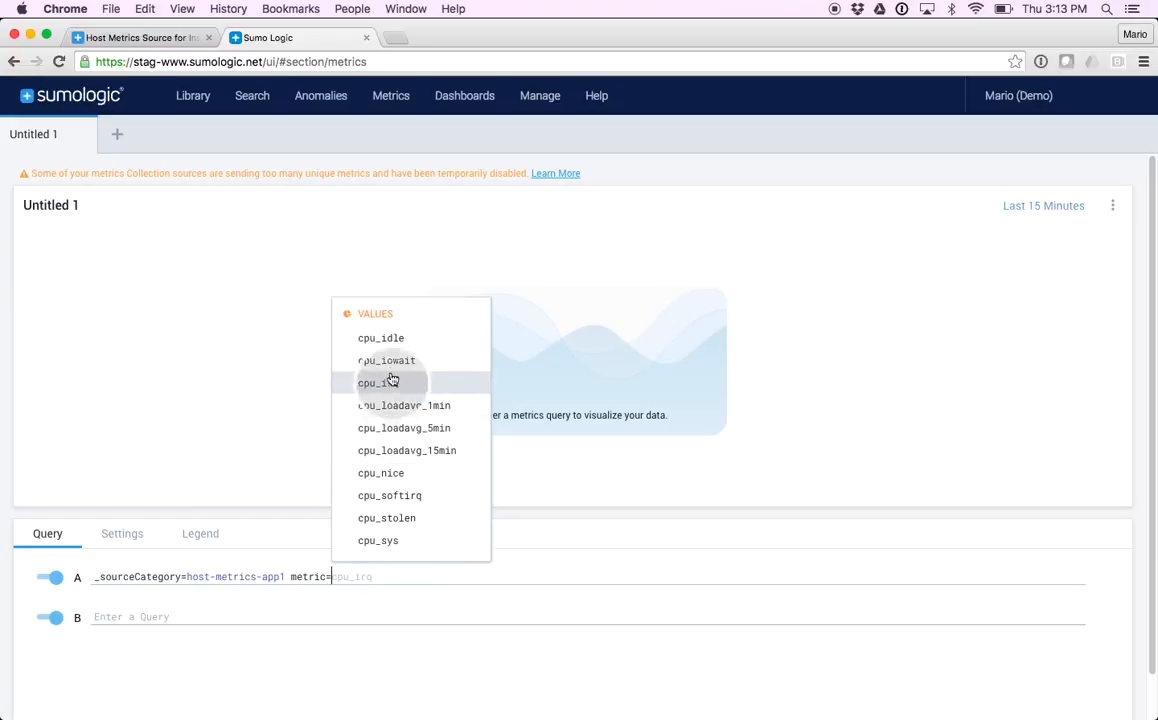
left_click(394, 343)
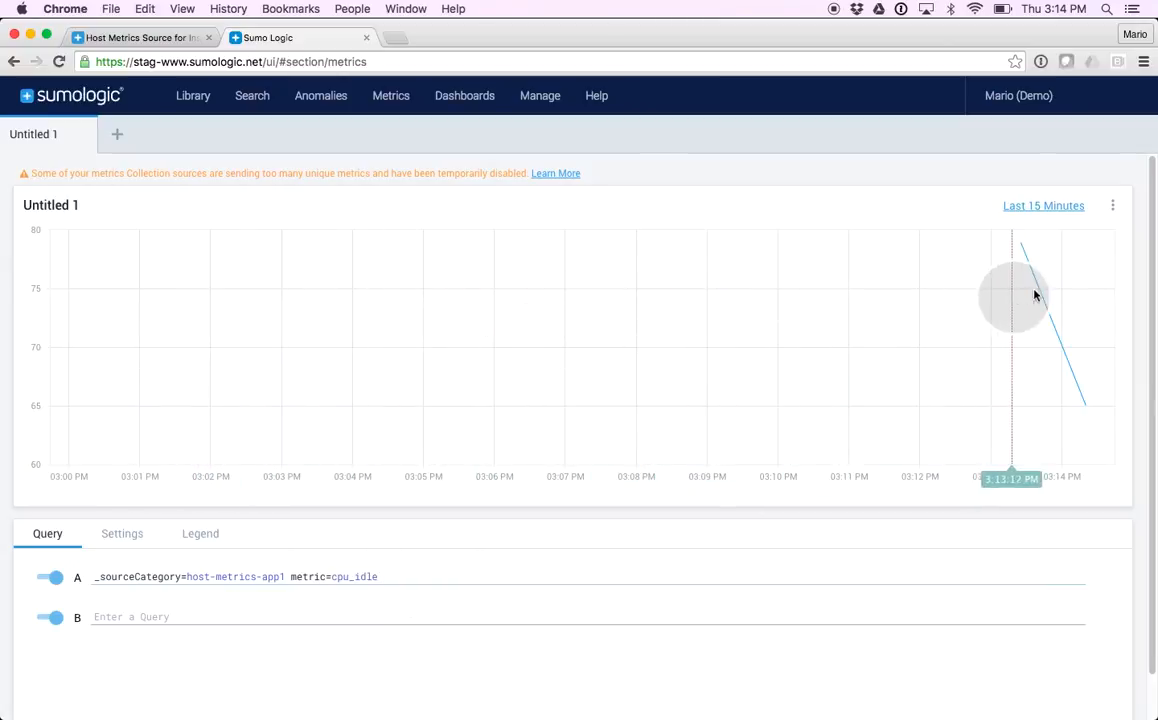
Refresh the metrics query and change the metric in query A to cpu_user
left_click(1112, 205)
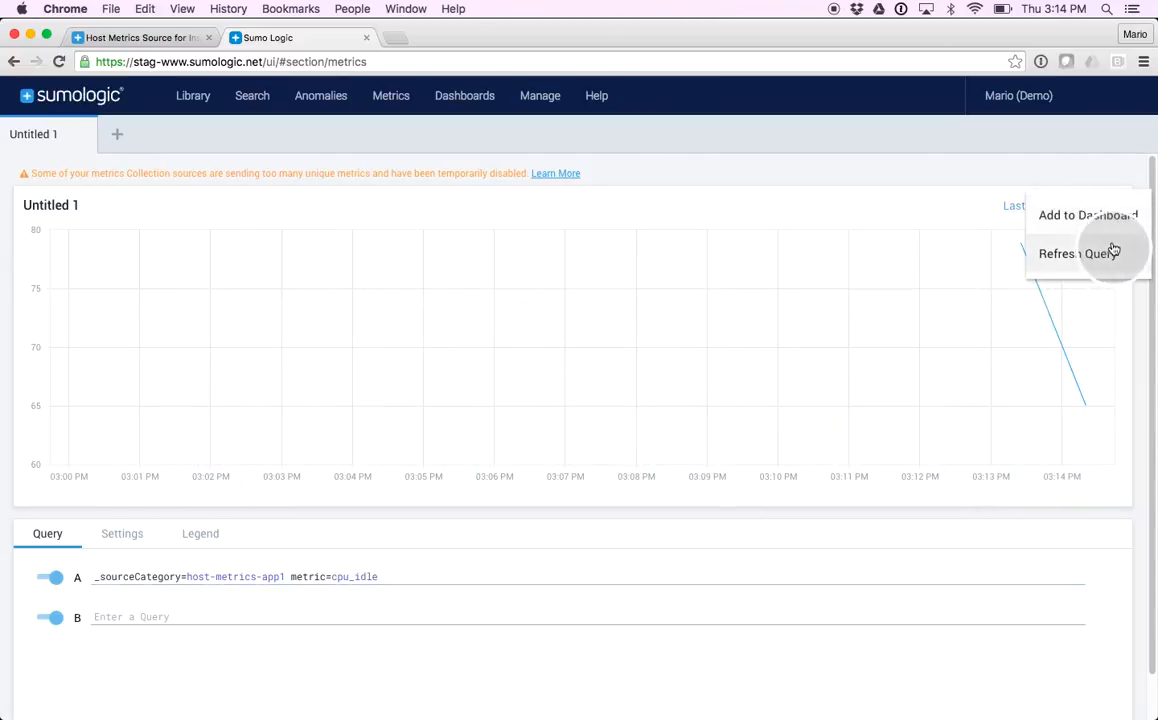
left_click(1111, 252)
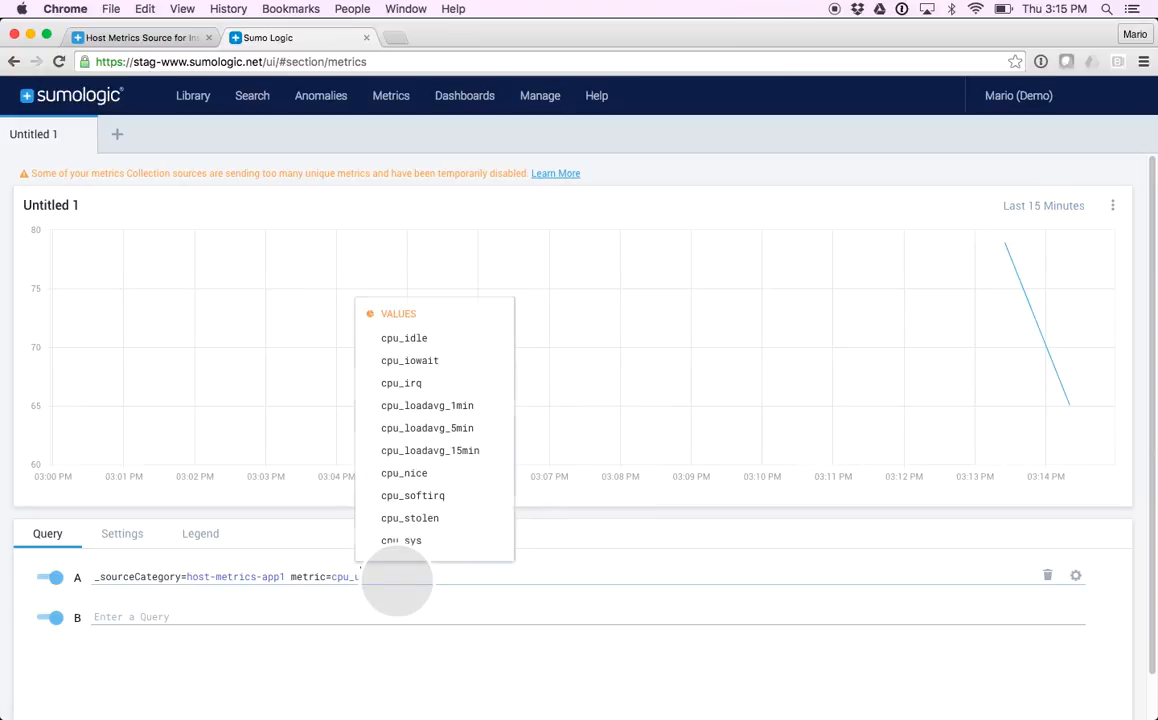
type("ser")
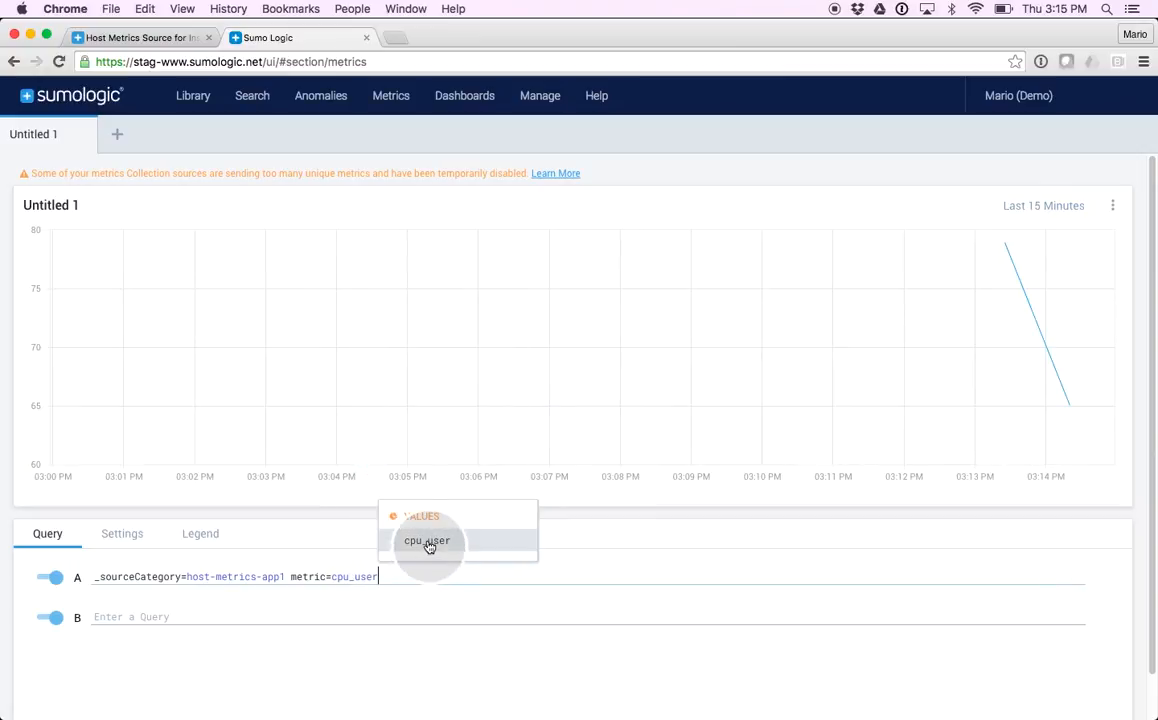
left_click(428, 541)
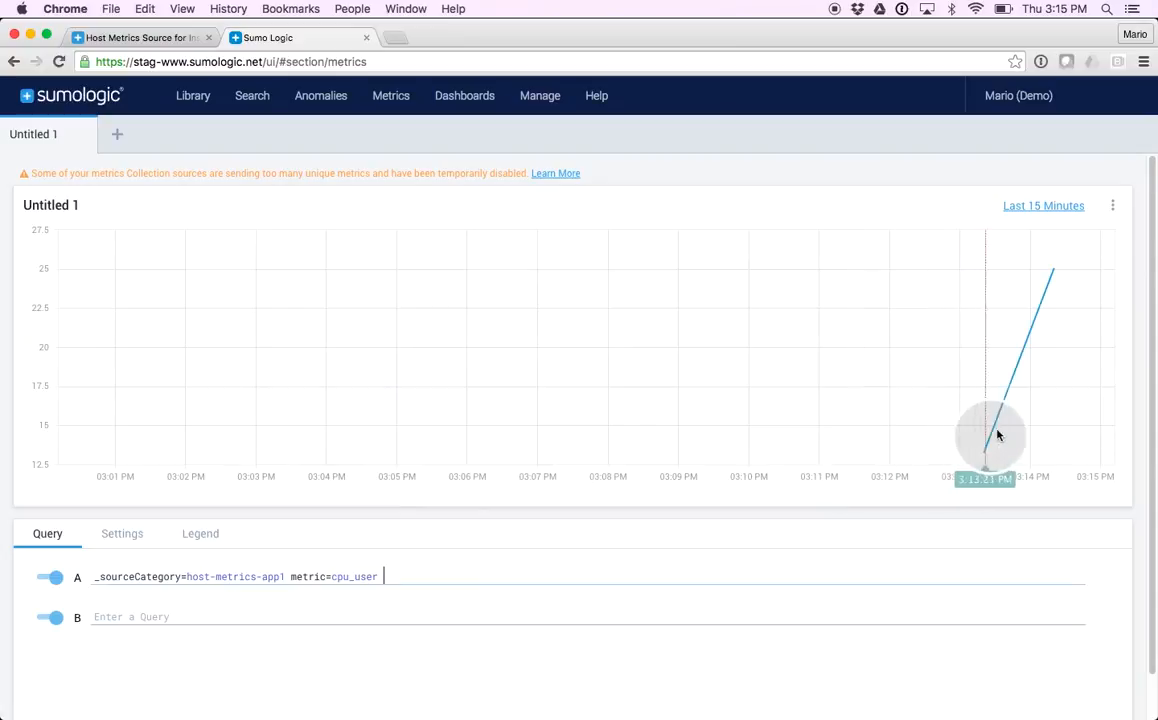
Change the metric in query A to the wildcard cpu_* and inspect the individual CPU series on the chart
mouse_move(1055, 281)
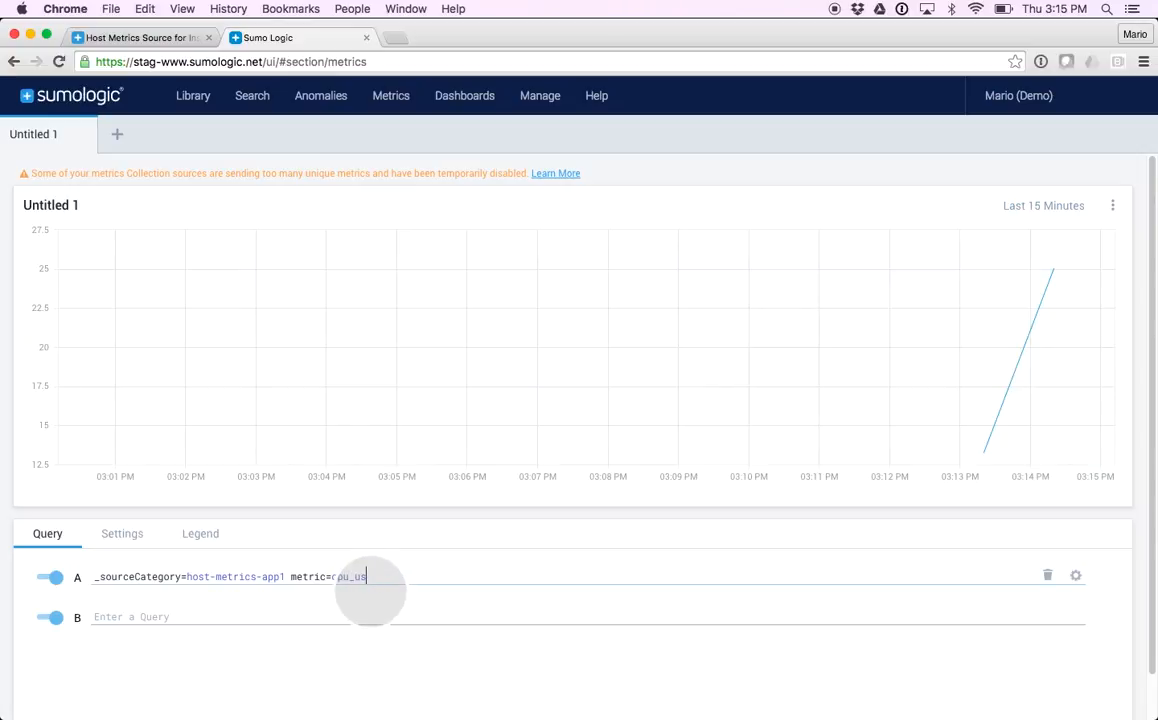
key("BackSpace")
key("BackSpace")
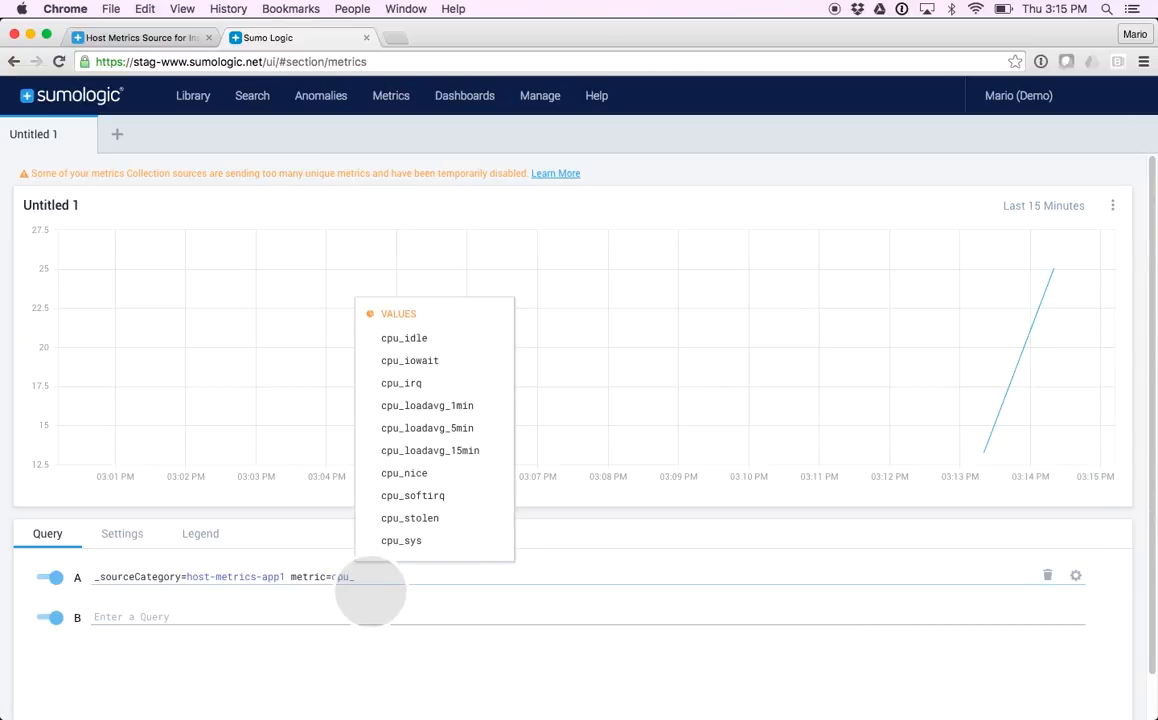
type("*")
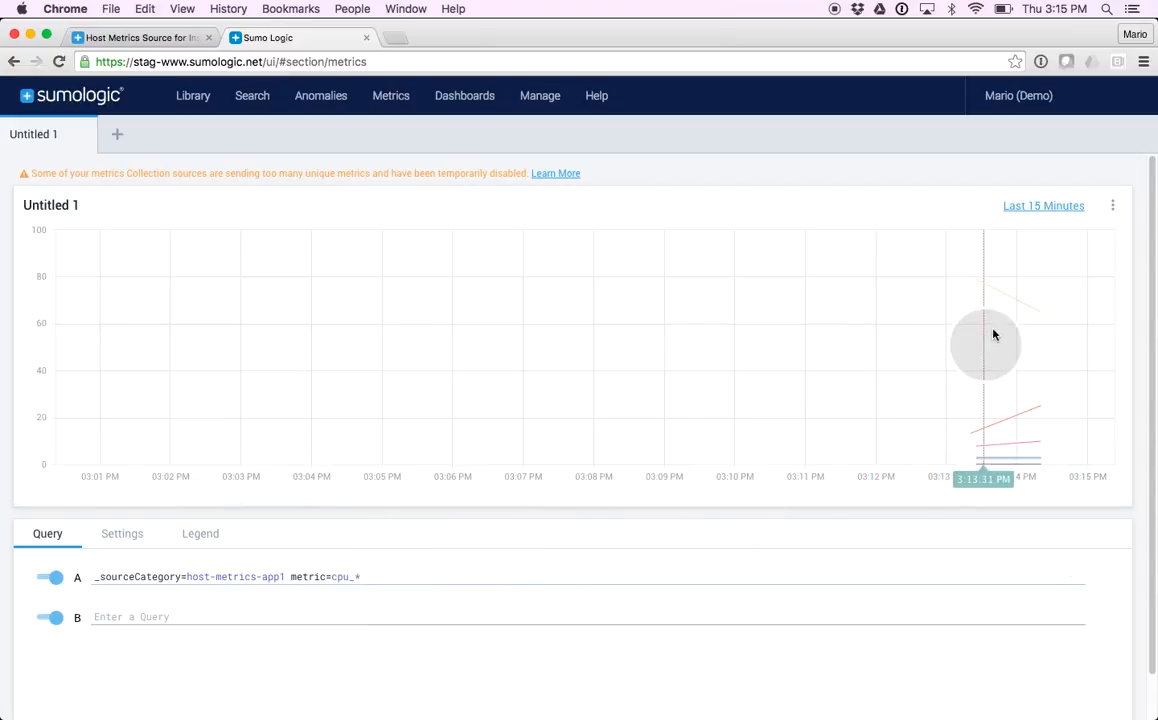
mouse_move(1005, 302)
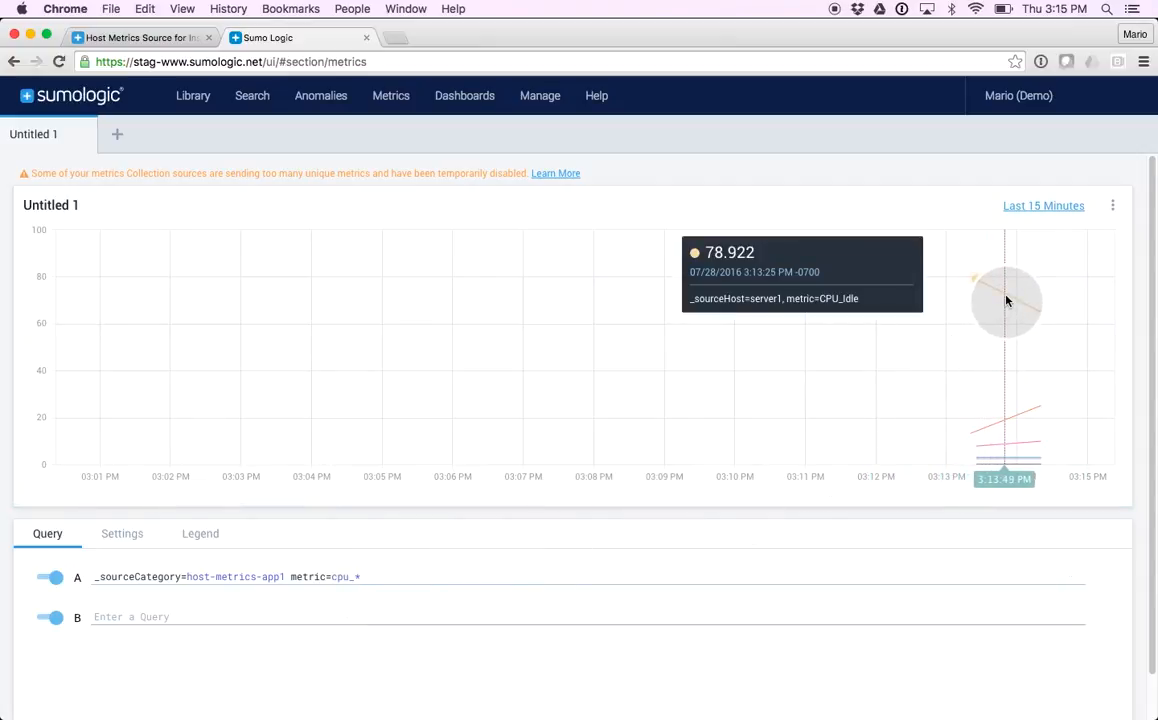
mouse_move(1022, 422)
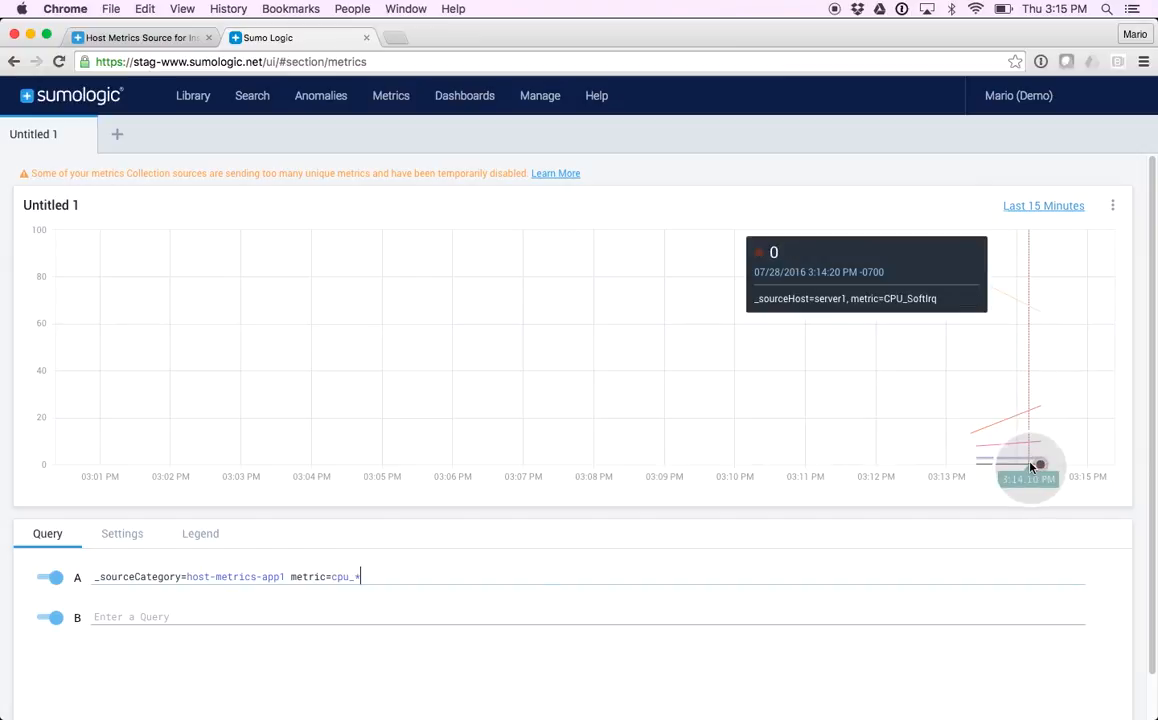
left_click(505, 573)
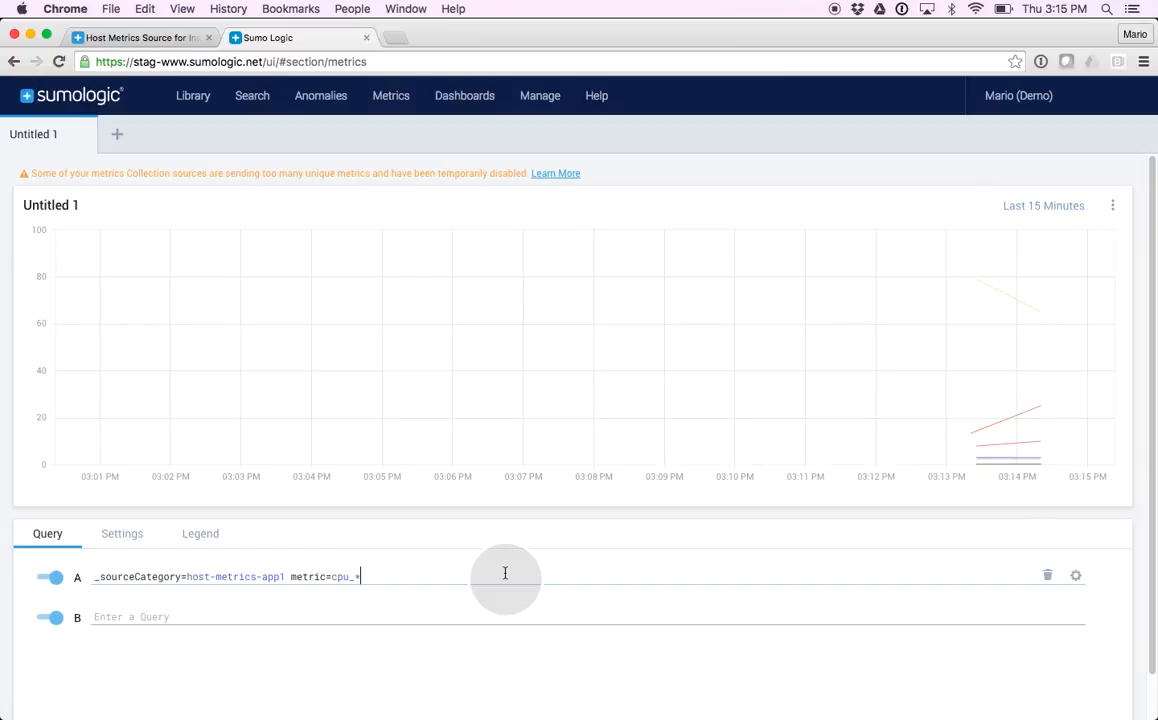